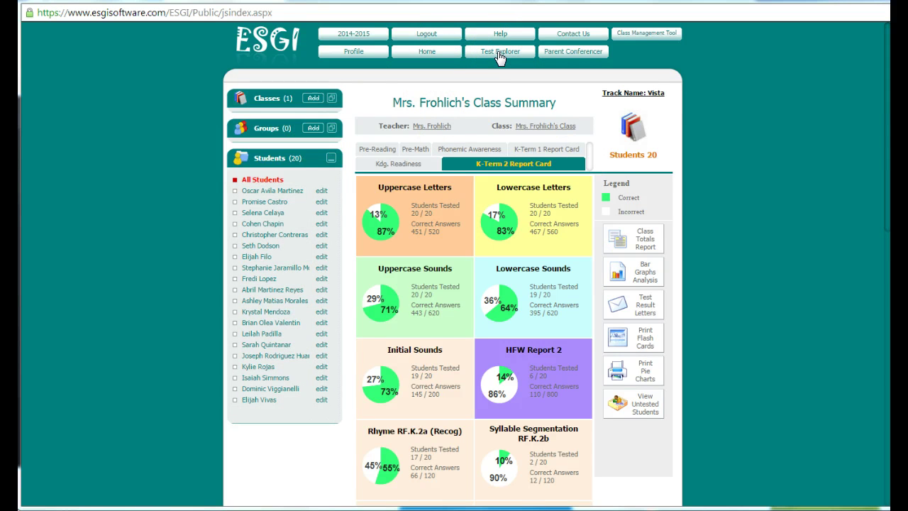
- Open the Test Explorer, show available tests of all types, and look through the list's first page
left_click(500, 57)
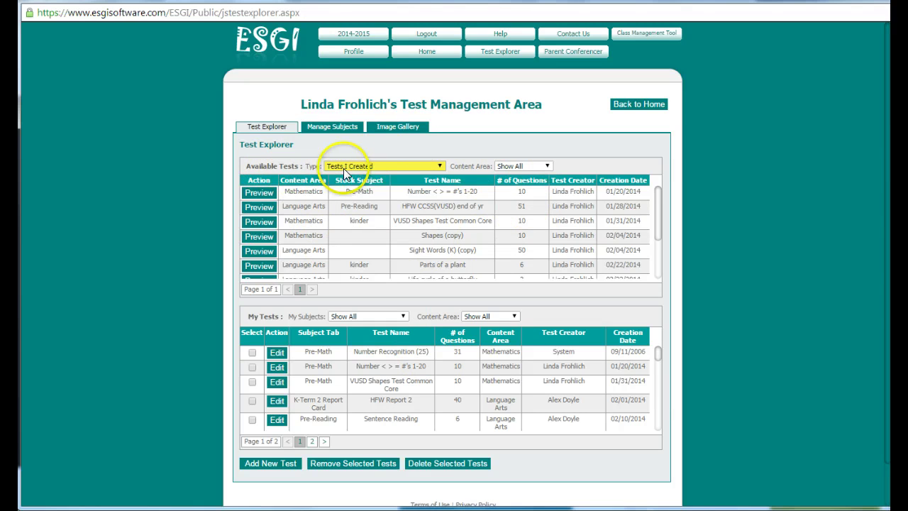
left_click(418, 167)
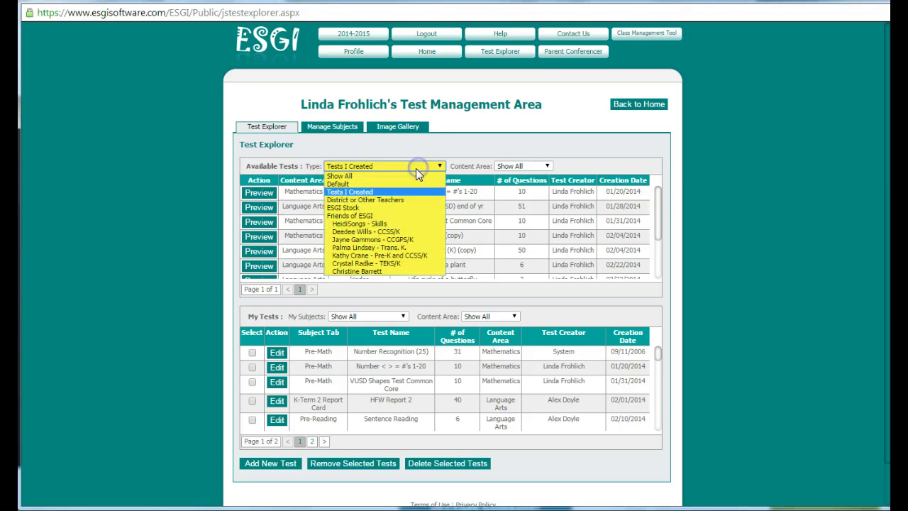
left_click(408, 174)
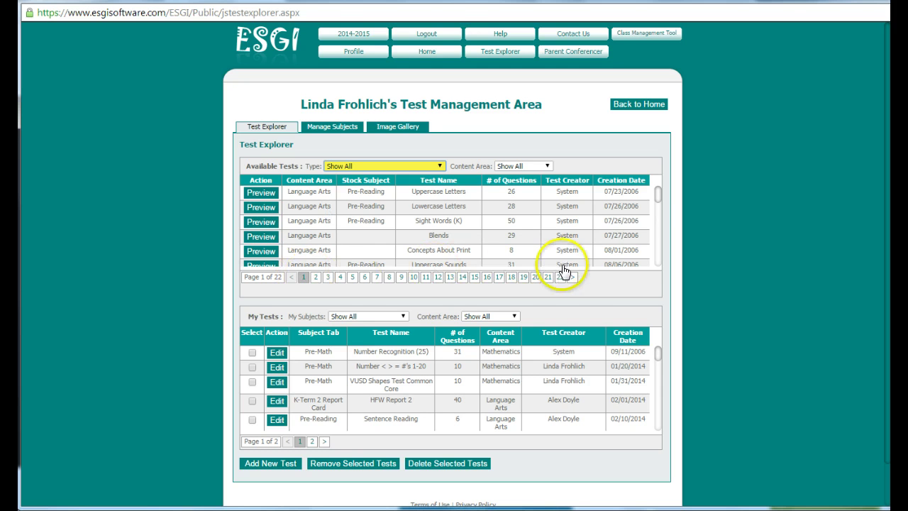
left_click_drag(654, 193, 657, 273)
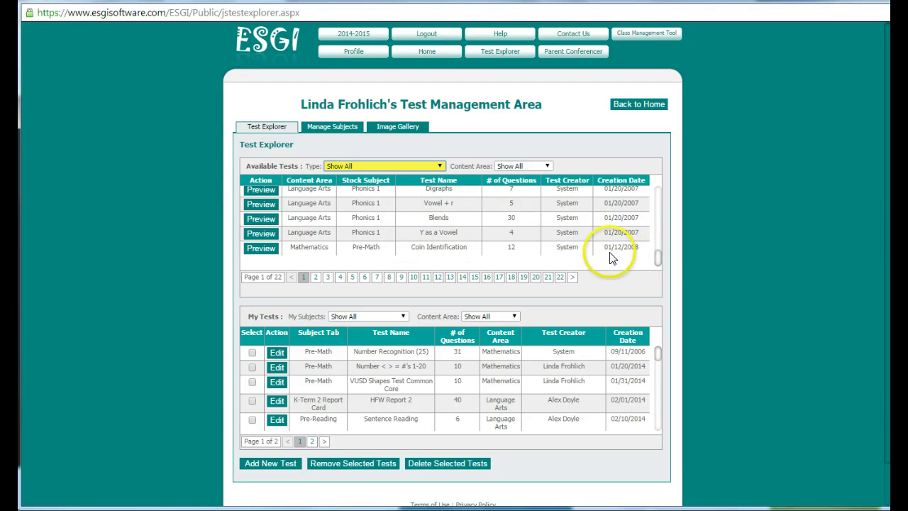
- Filter the available tests to Tests I Created and preview all questions of the Parts of a plant test
left_click(373, 164)
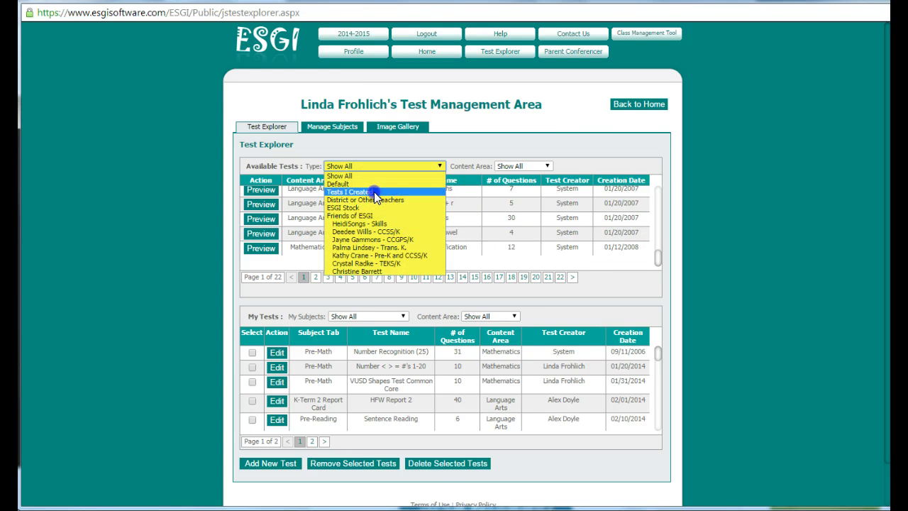
left_click(376, 192)
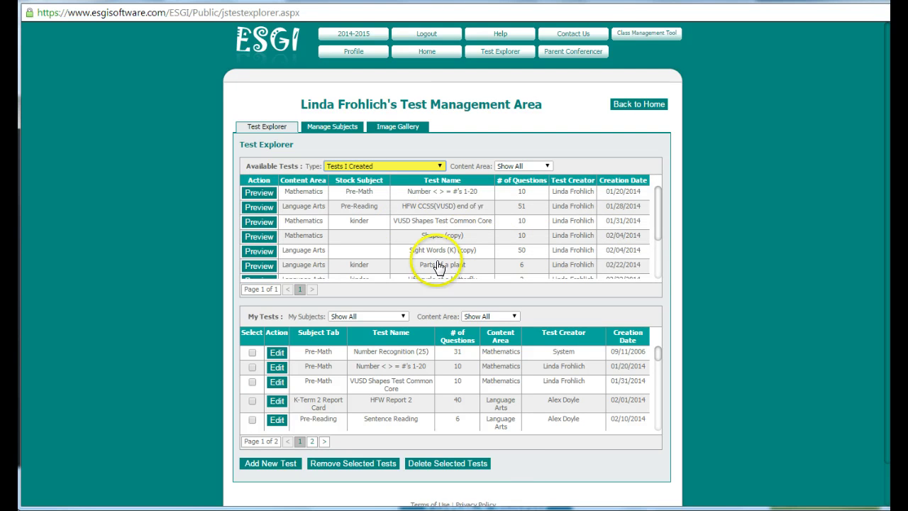
left_click(253, 265)
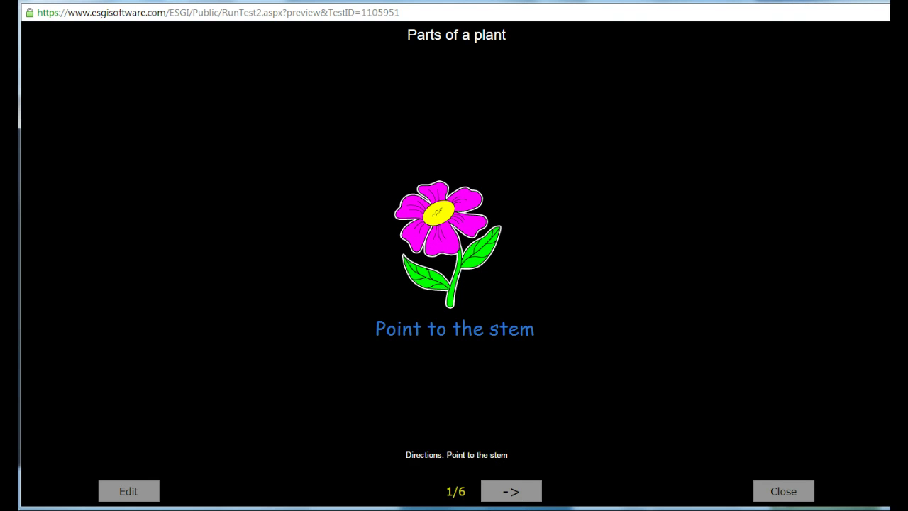
left_click(529, 491)
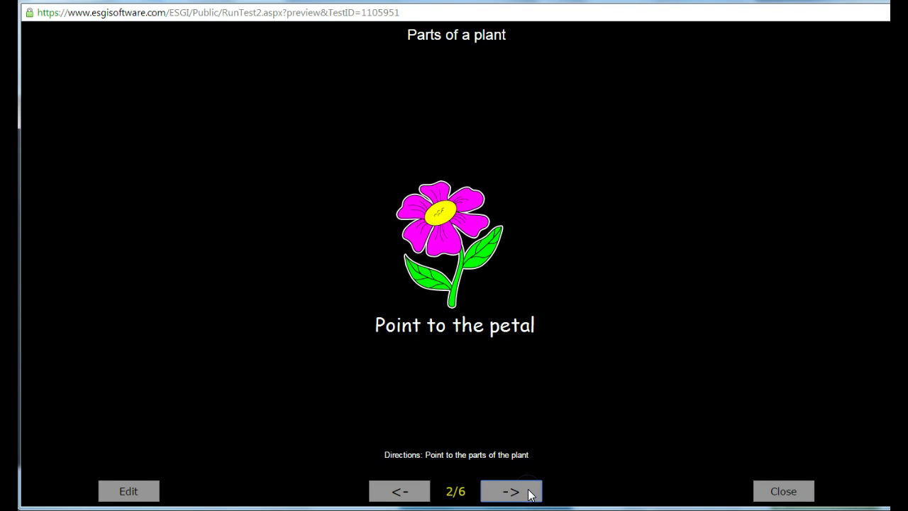
left_click(528, 491)
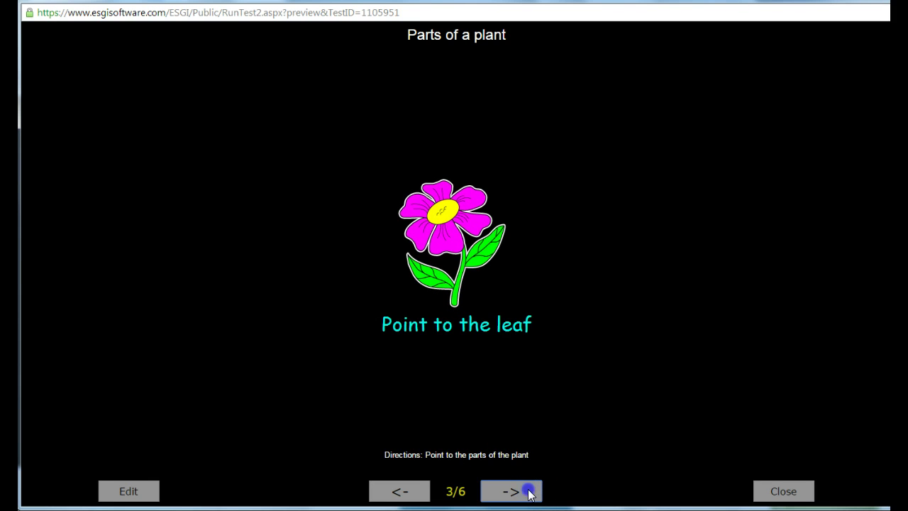
left_click(528, 492)
left_click(529, 492)
left_click(528, 491)
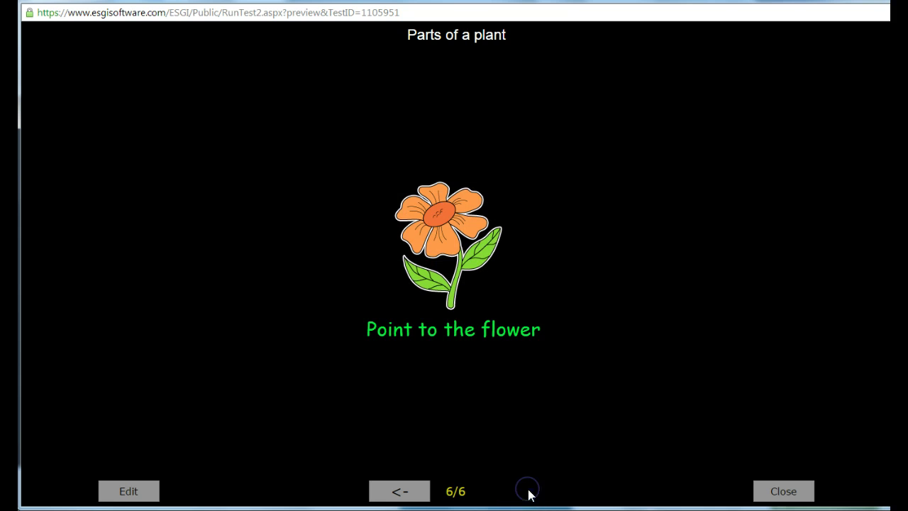
left_click(763, 499)
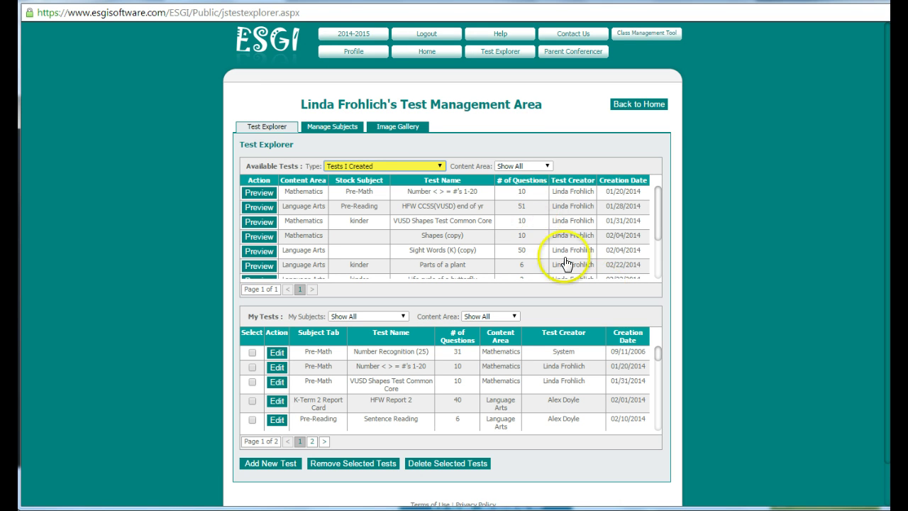
- Show available tests of all types and try moving the Uppercase Letters test into My Tests
left_click(395, 166)
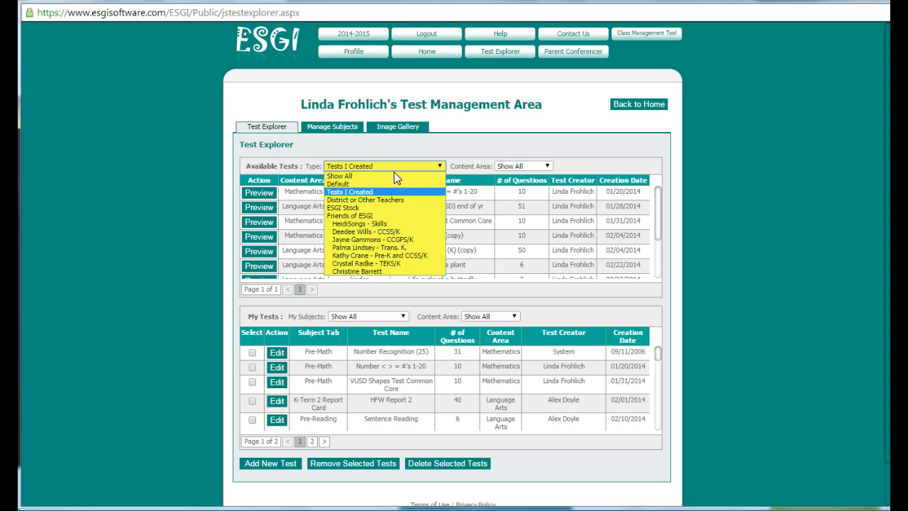
left_click(393, 175)
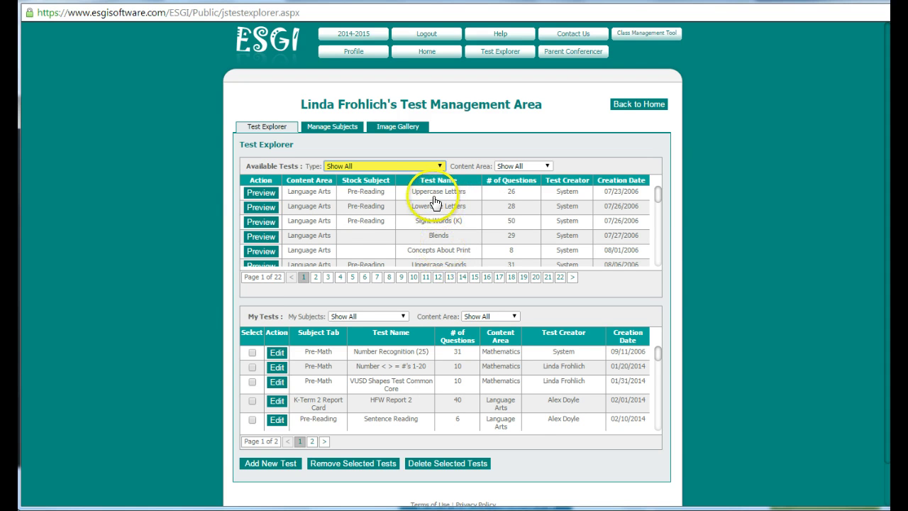
scroll(436, 238, "down", 5)
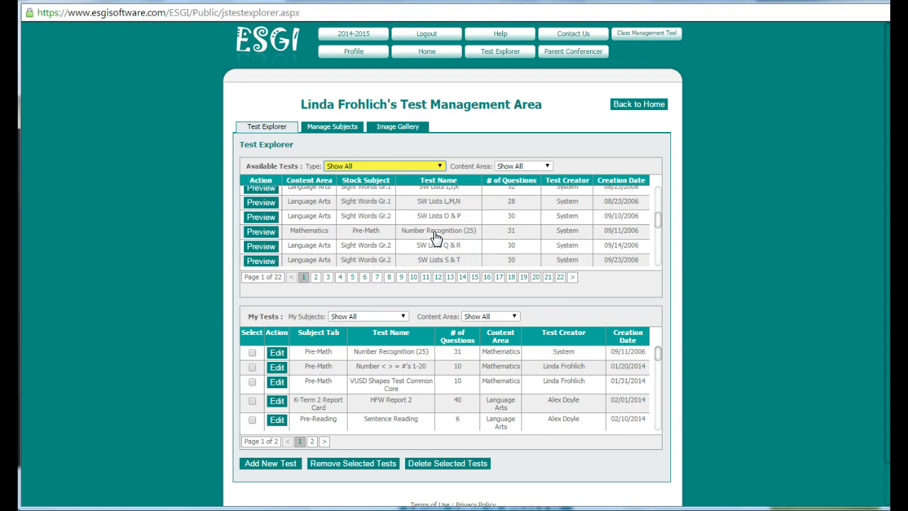
scroll(436, 241, "up", 5)
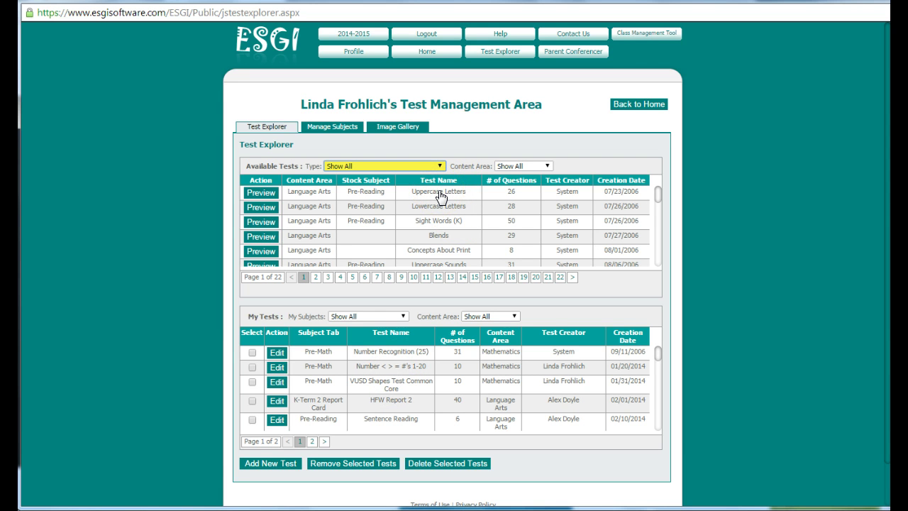
left_click_drag(440, 195, 441, 377)
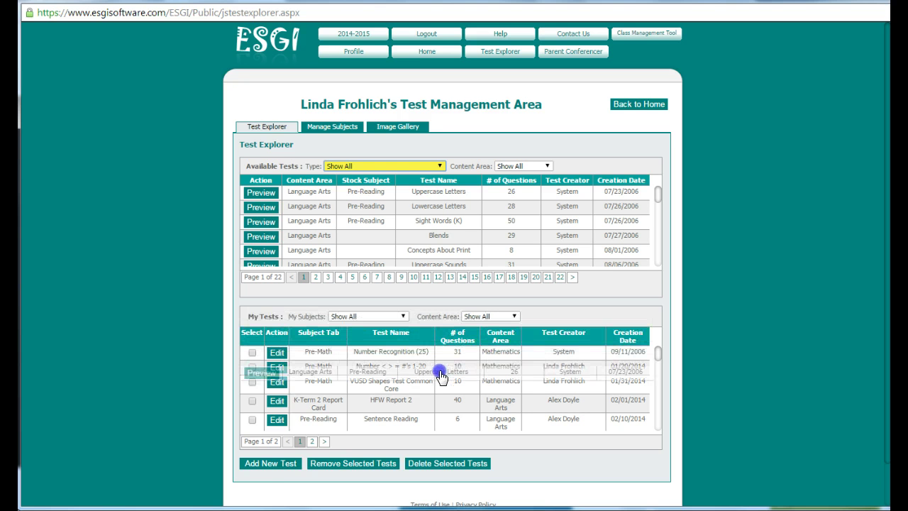
left_click_drag(440, 377, 446, 237)
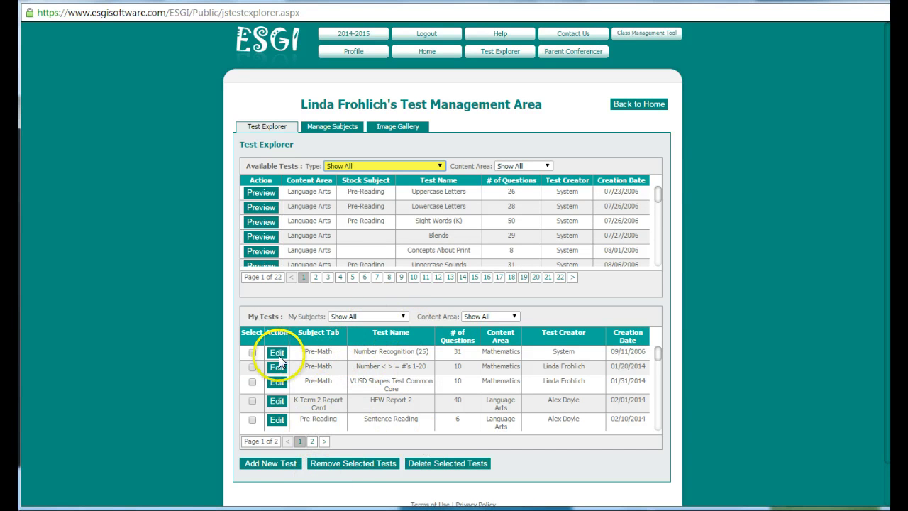
- Examine the subject and content area filter options for My Tests
left_click(403, 315)
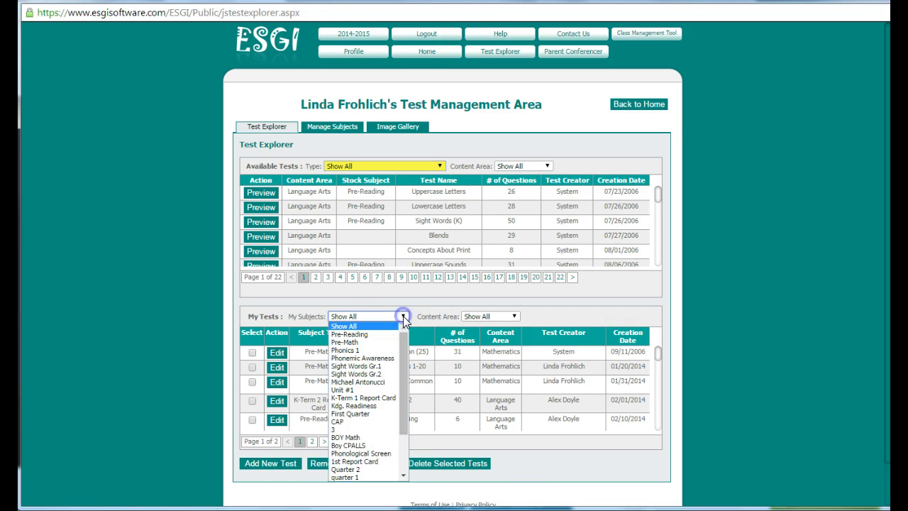
left_click_drag(404, 376, 405, 414)
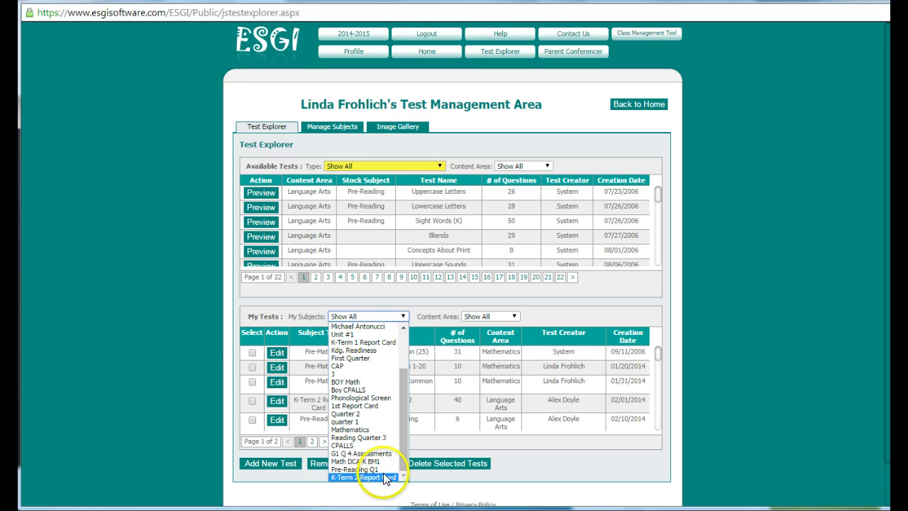
left_click(503, 316)
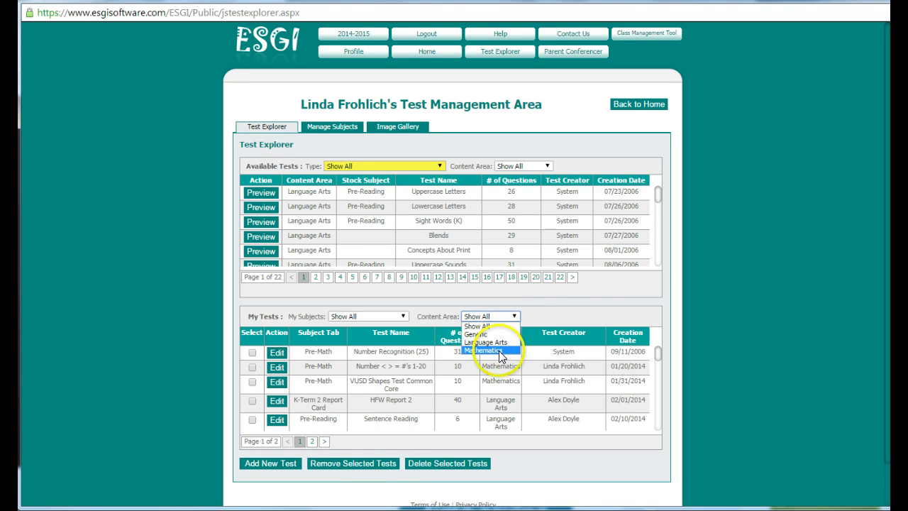
left_click(419, 307)
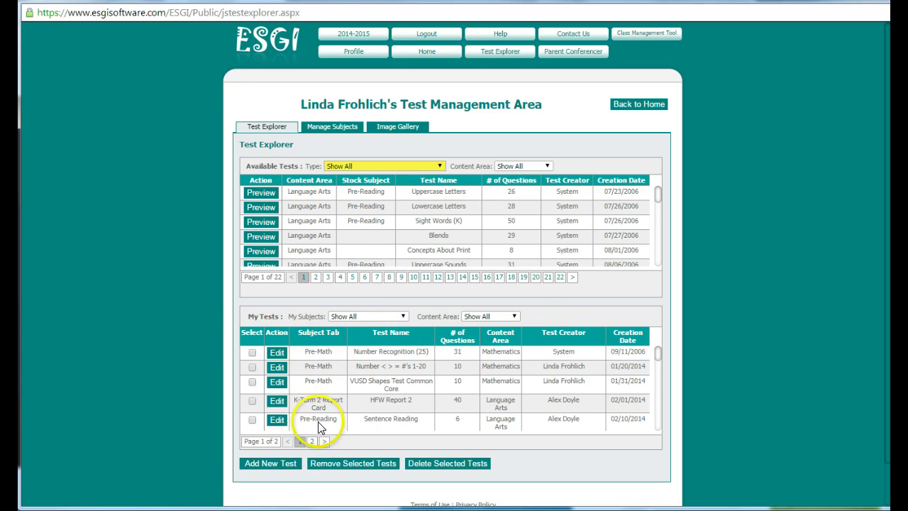
- Start a new test named "Concepts of Print" and assign it to the K-Term 2 Report Card subject tab
left_click(269, 464)
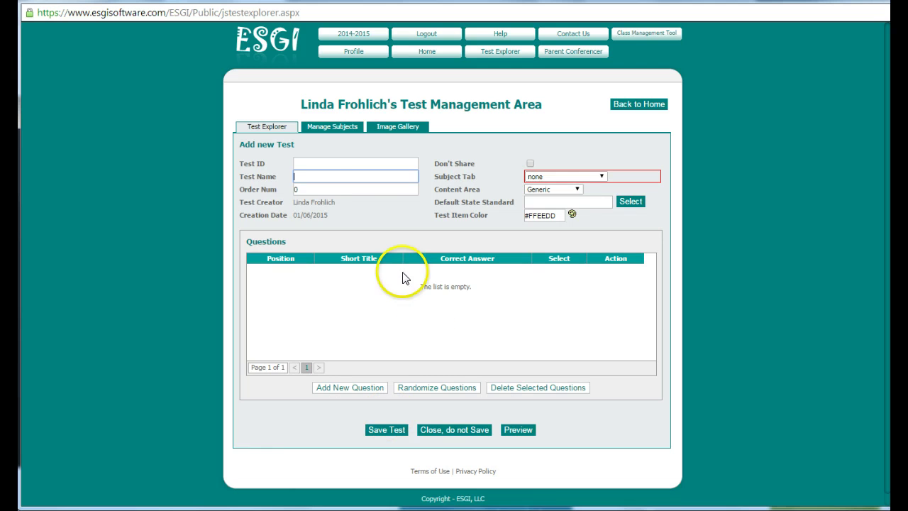
left_click(326, 176)
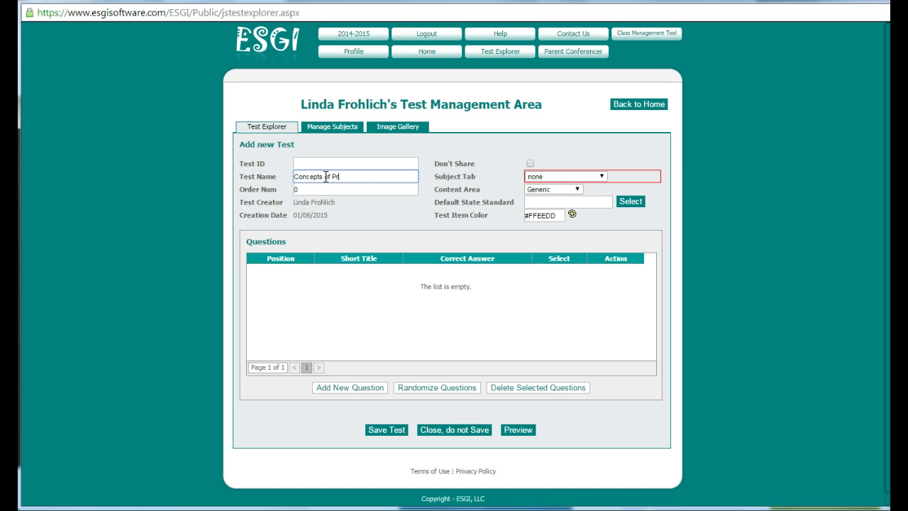
left_click(585, 177)
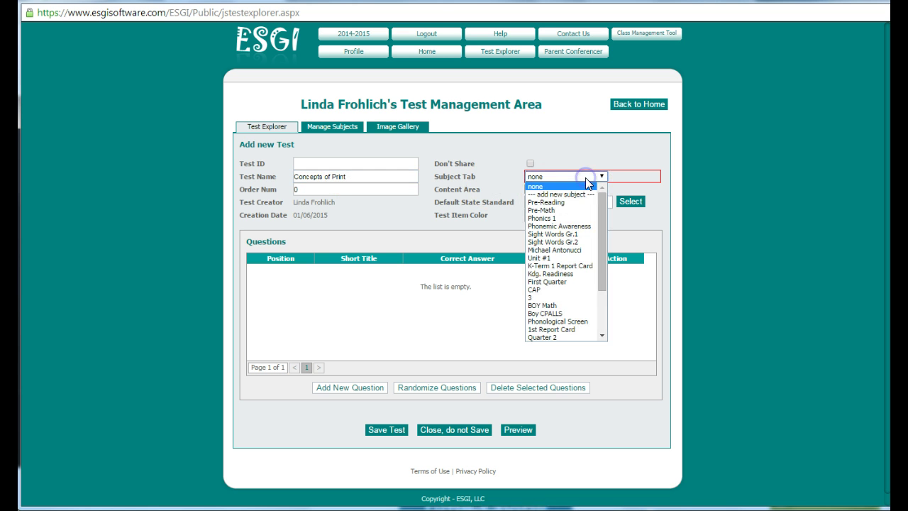
left_click_drag(600, 222, 599, 305)
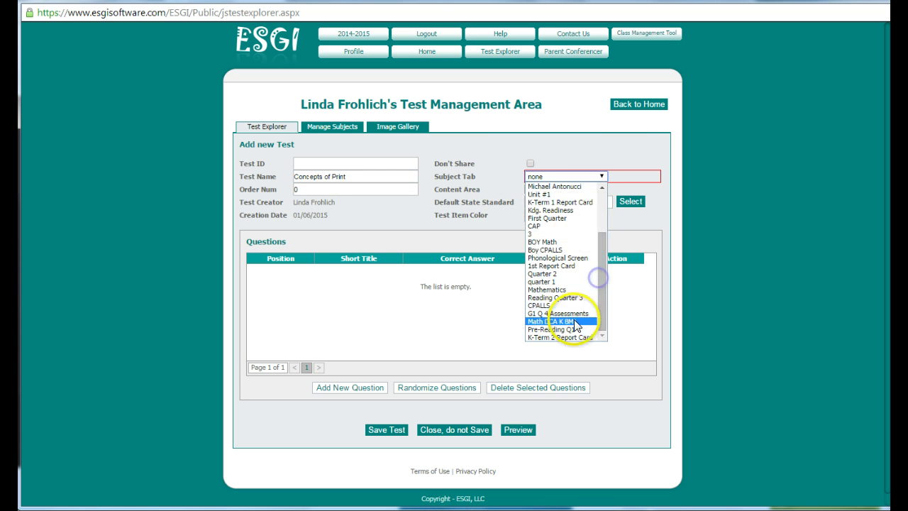
left_click(576, 338)
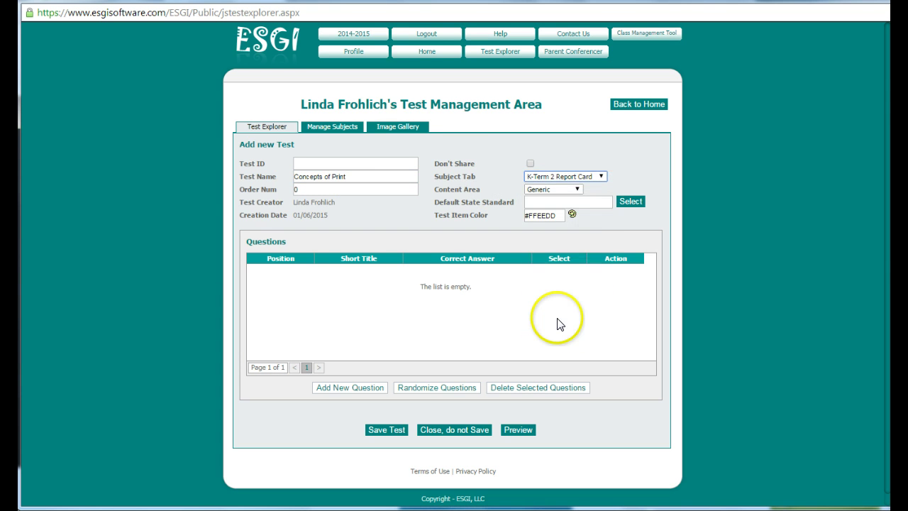
- Set the test's content area to Language Arts and its default state standard to ELA-Literacy.RI.K.5
left_click(575, 190)
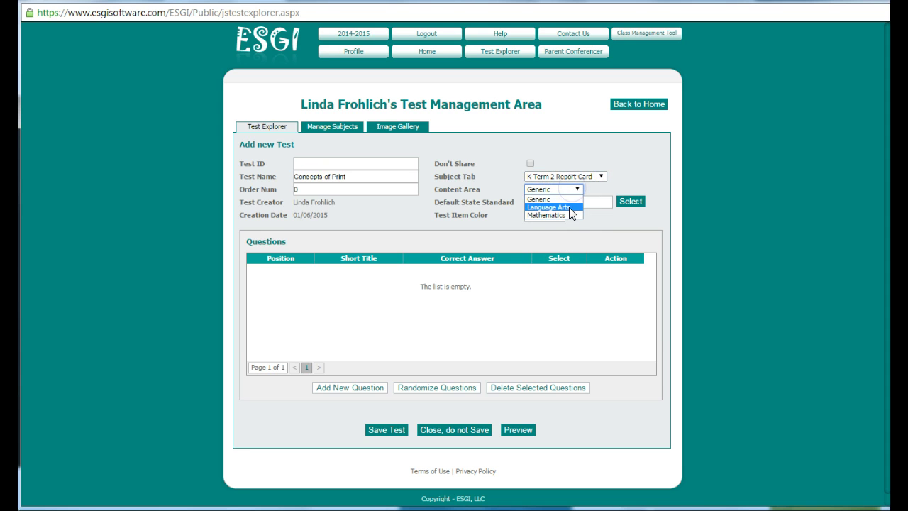
left_click(567, 206)
left_click(626, 203)
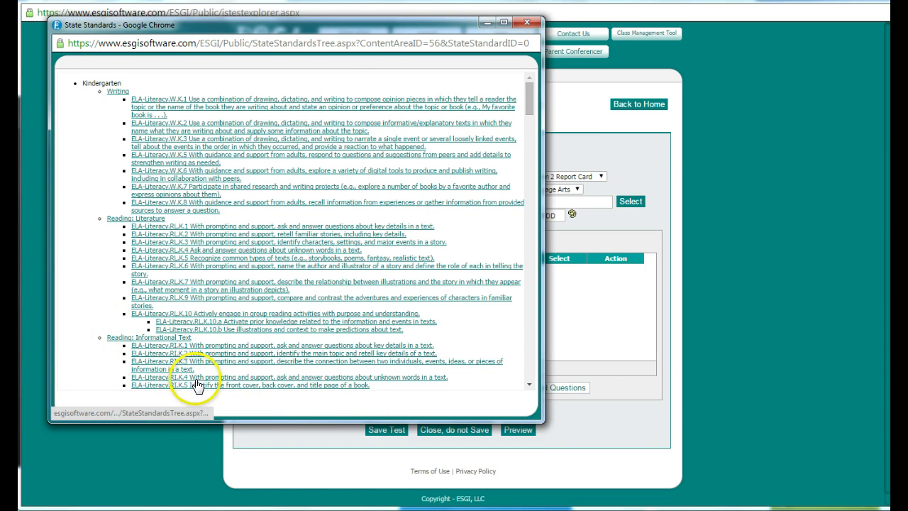
left_click(310, 388)
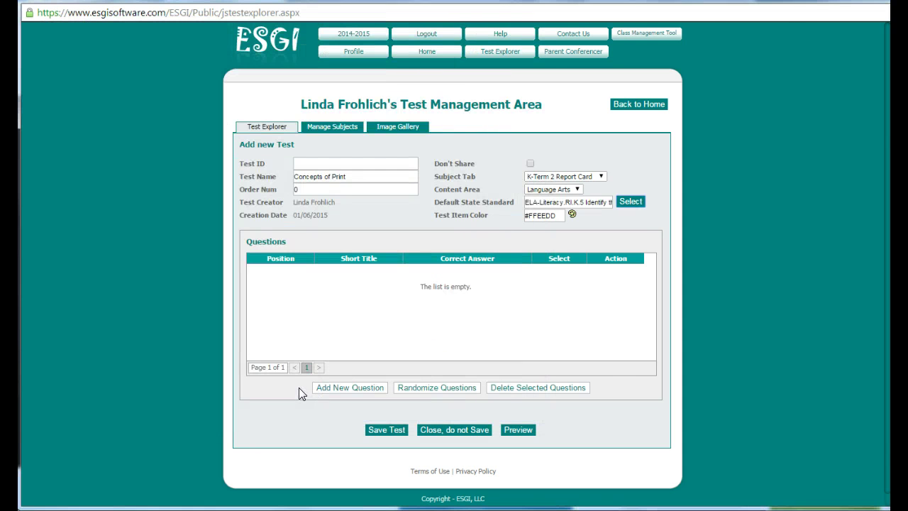
- Add a new question to the test with the short title "Question #1 Front Cover"
left_click(358, 389)
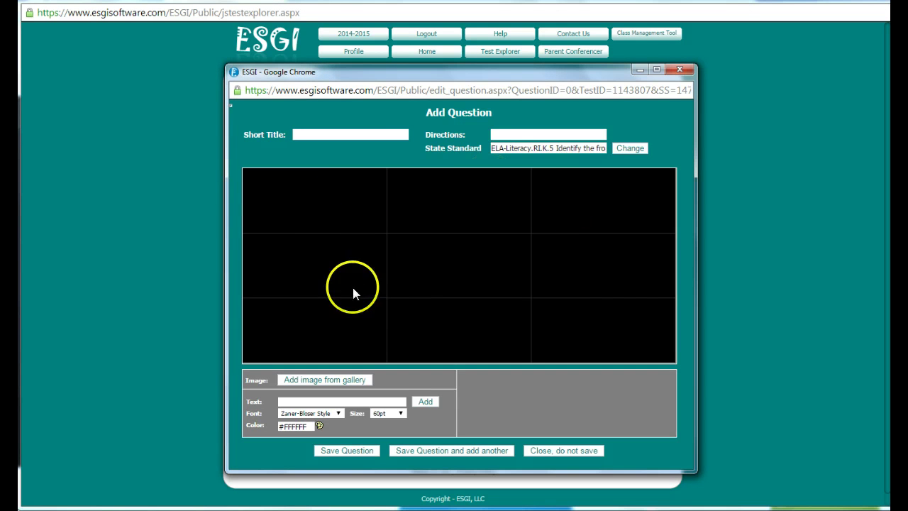
left_click(335, 132)
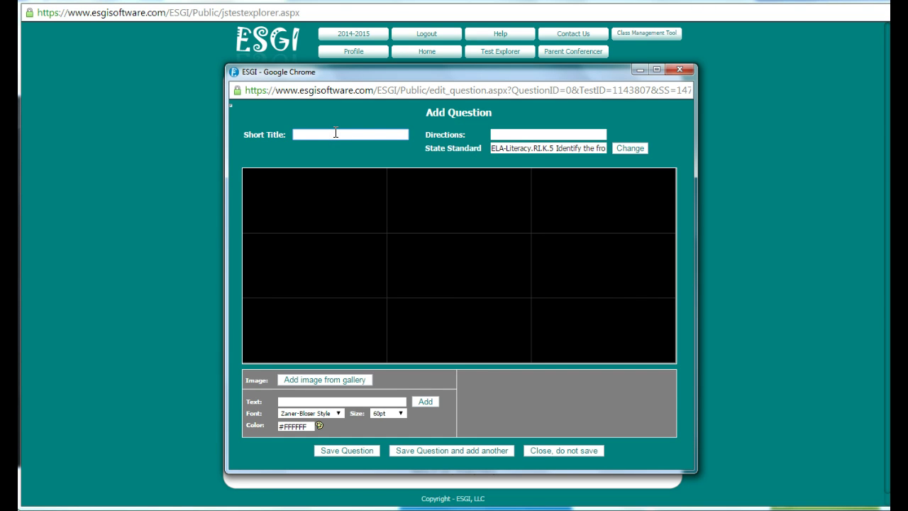
type("Q")
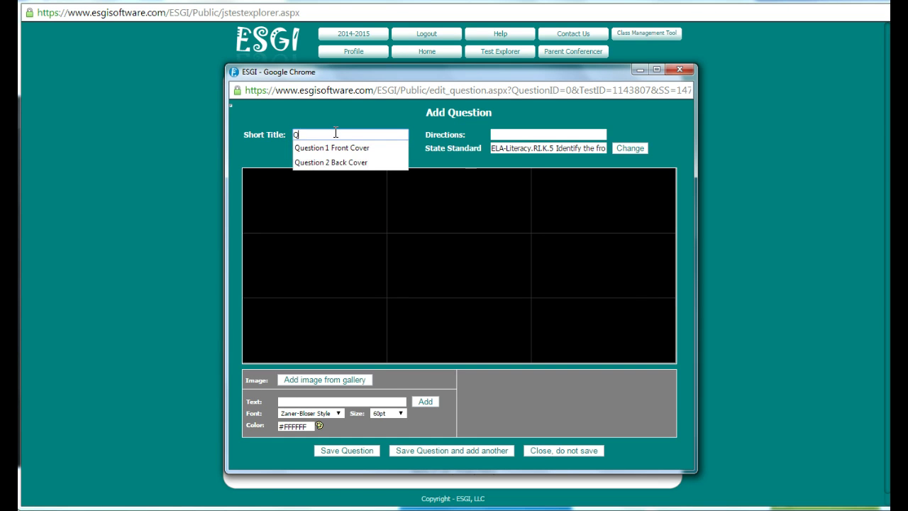
type("uestion #1 Front C")
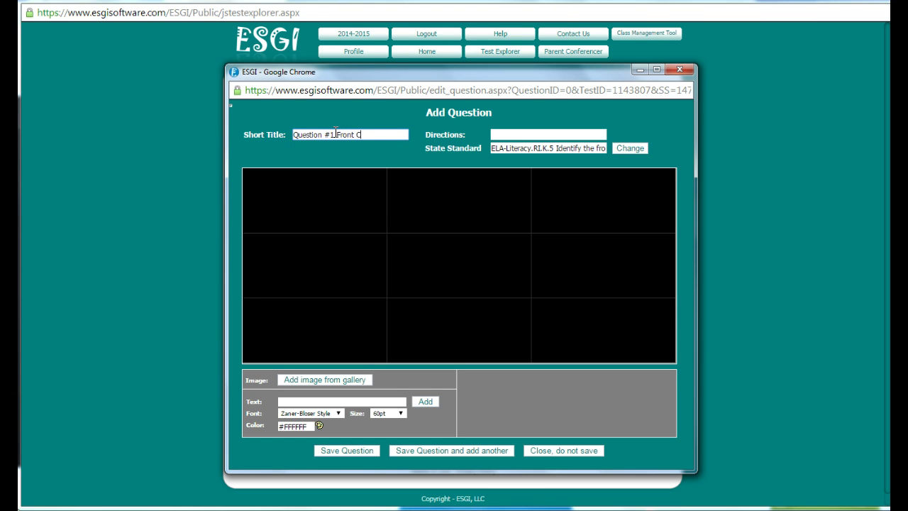
type("over")
- Enter the directions "Have the student point to the front cover" for the question
left_click(524, 132)
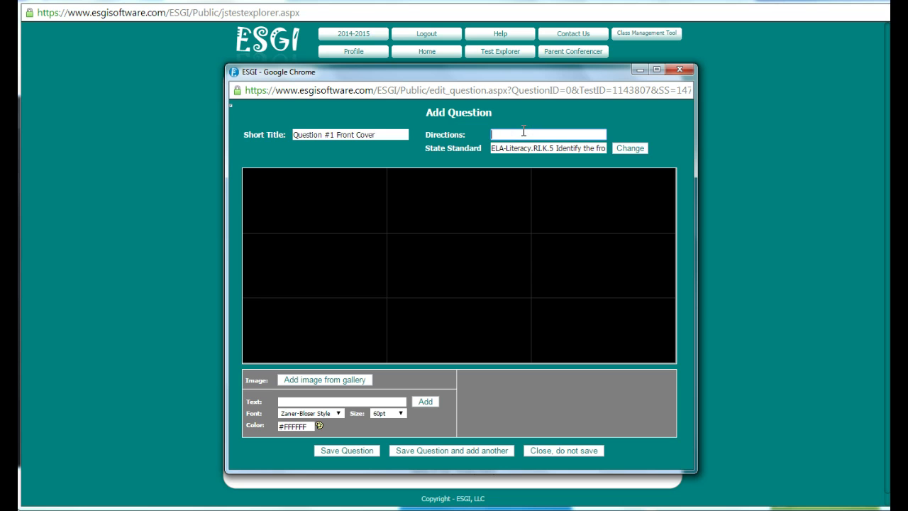
type("Have")
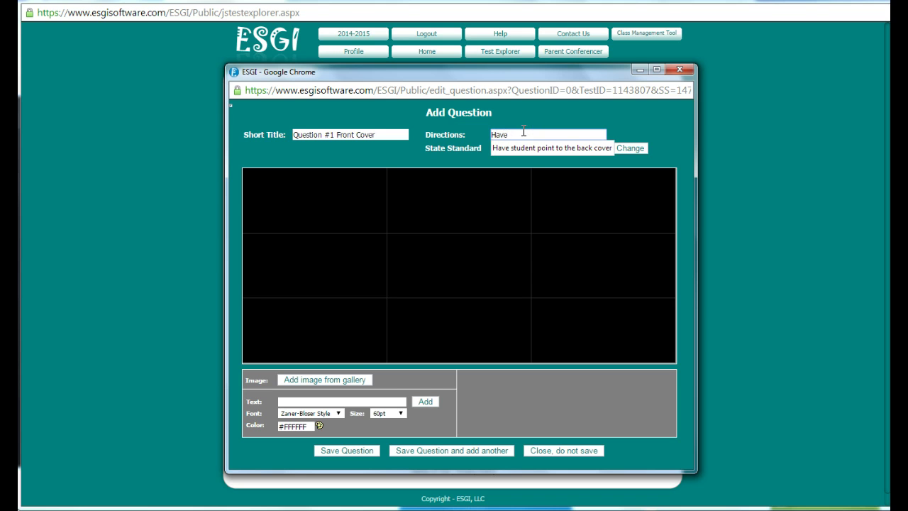
type(" the student")
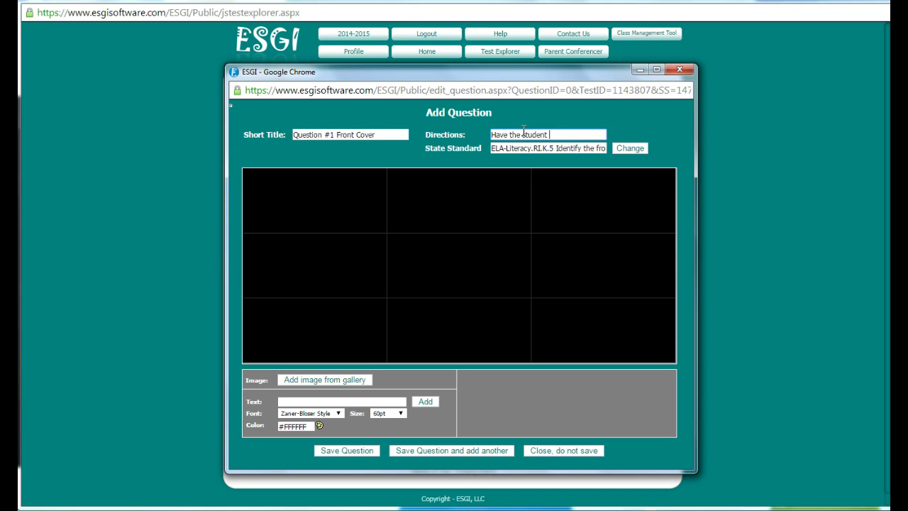
type(" pon")
type("t to the front cover")
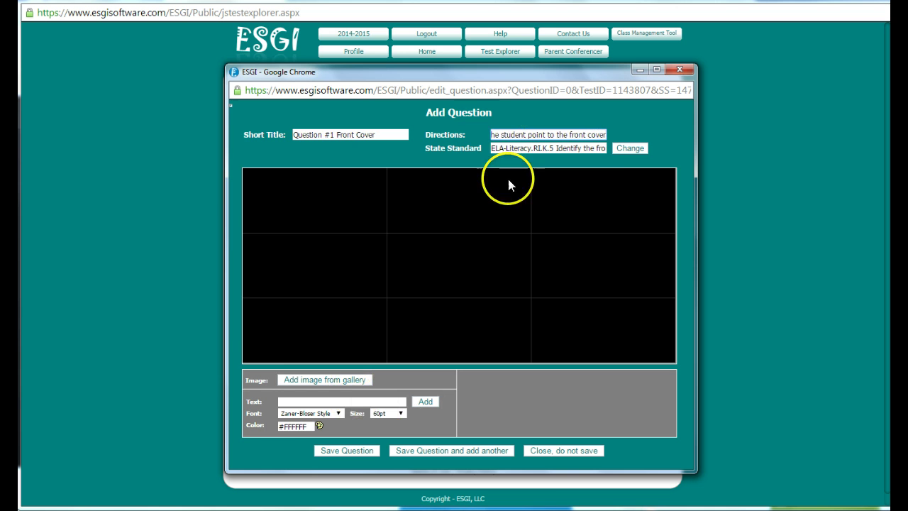
- Insert the gallery image showing both book covers and place it in the upper middle of the question's display area
left_click(299, 379)
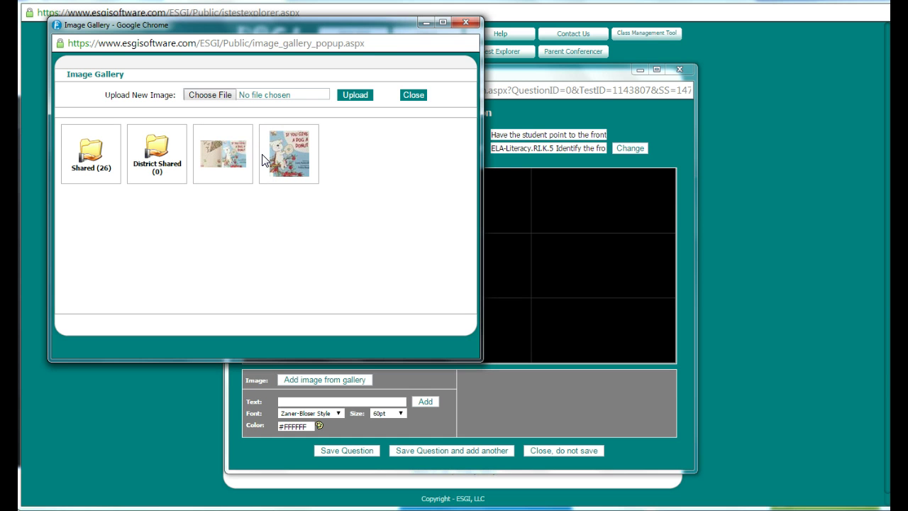
left_click(218, 155)
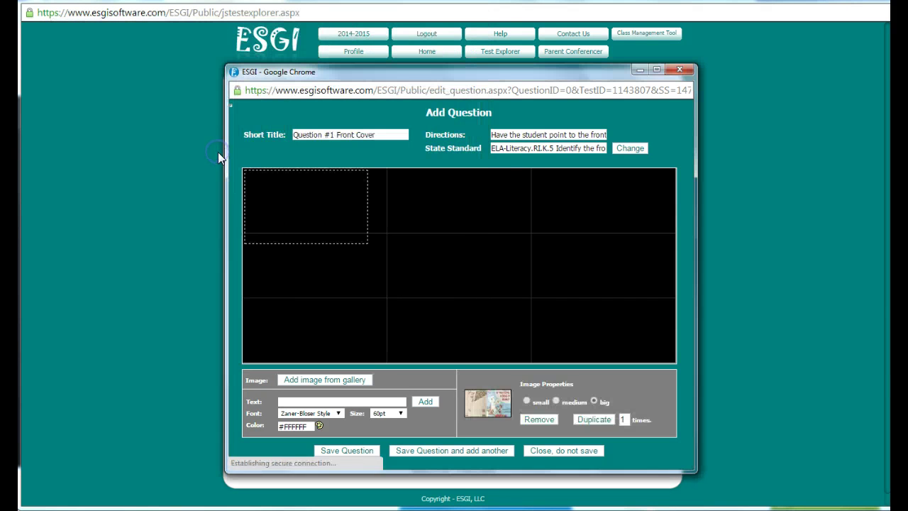
left_click(360, 180)
left_click_drag(315, 205, 462, 226)
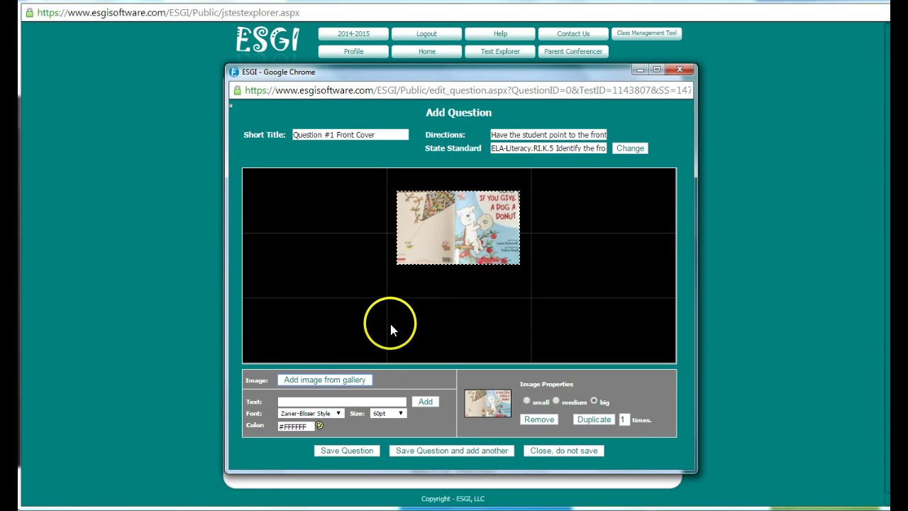
- Add the text "Point to the Front Cover" in color #6A6AFF to the display area, accepting the oversized text
left_click(302, 401)
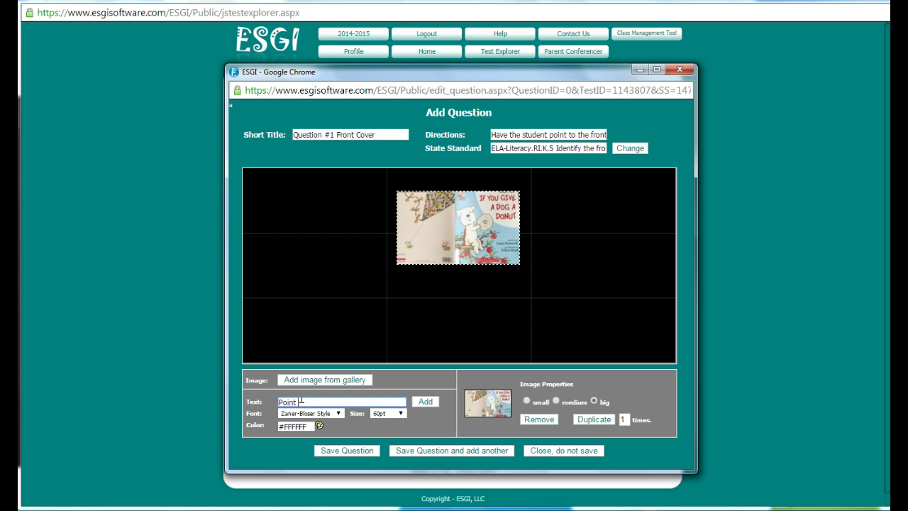
type("Point to the Front Cover")
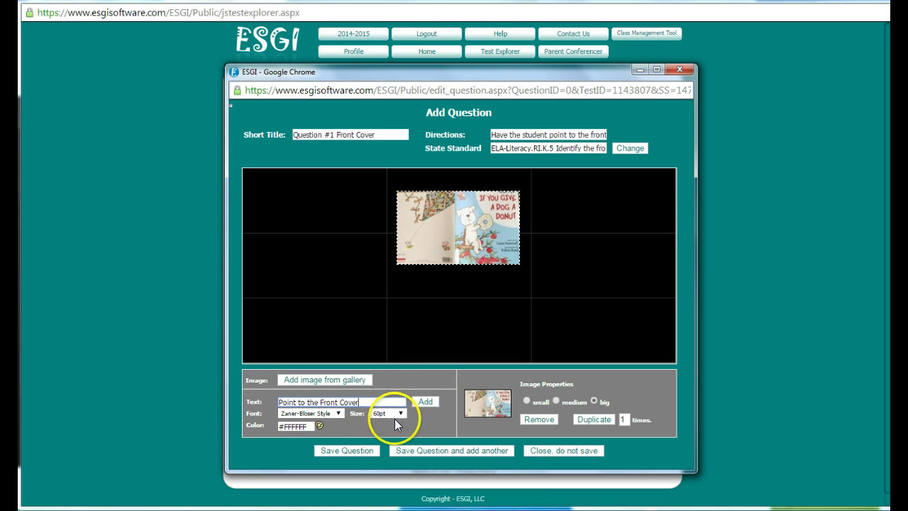
left_click(305, 426)
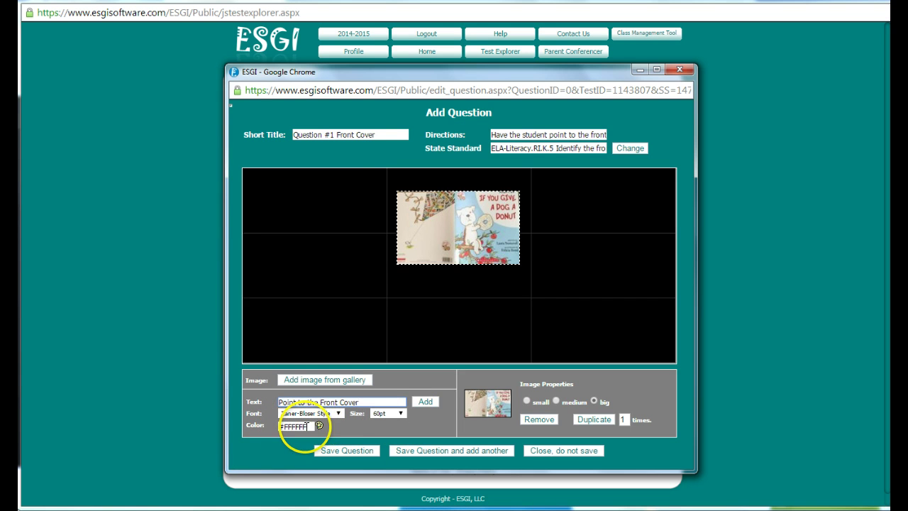
left_click(319, 426)
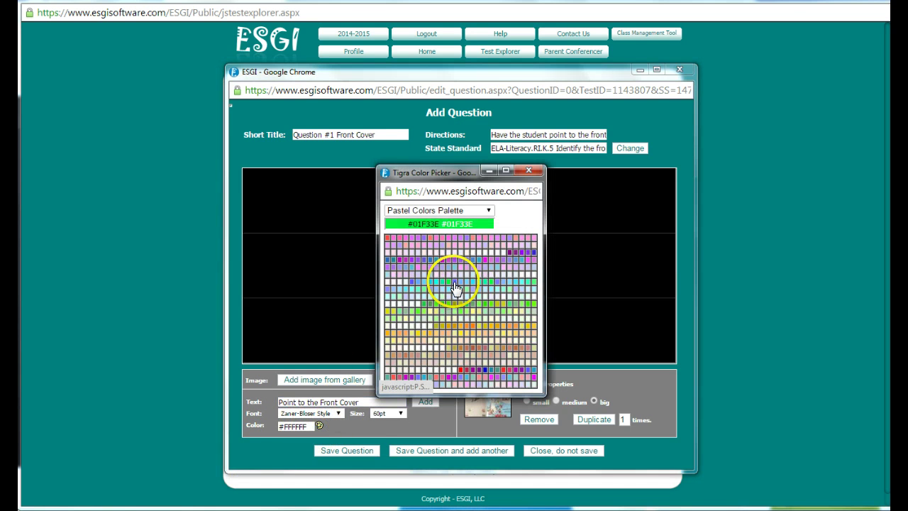
left_click(451, 286)
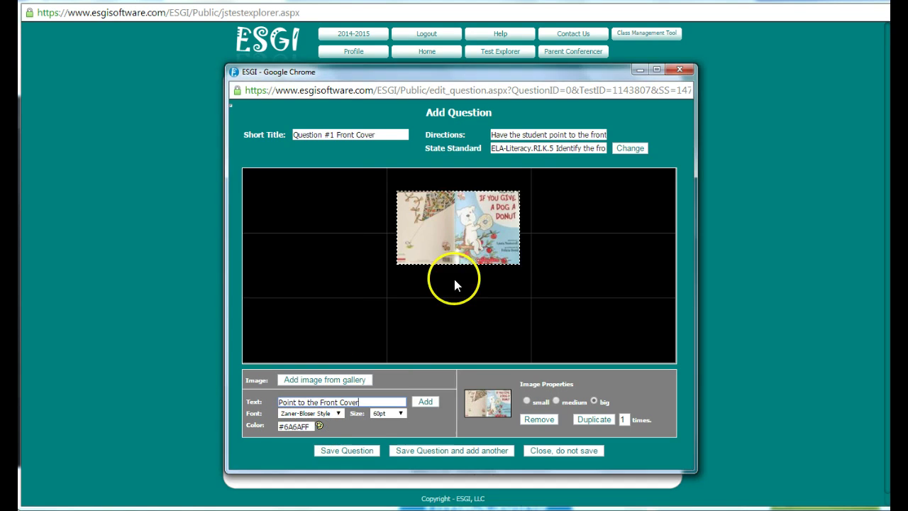
left_click(416, 402)
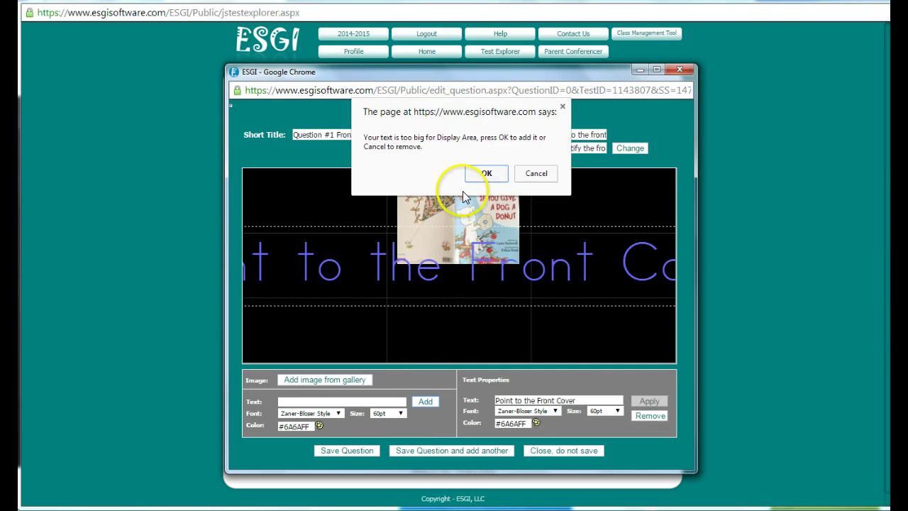
left_click(475, 173)
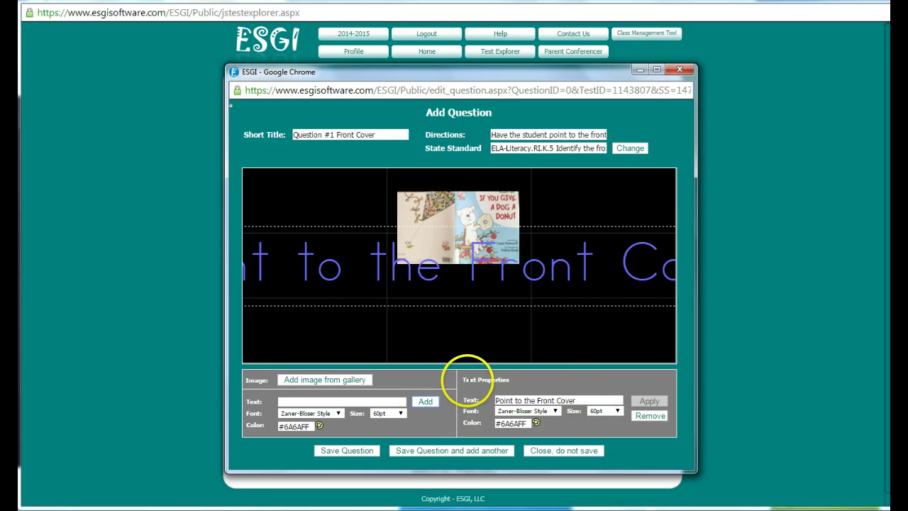
- Reduce the added text to 28pt and position it centered below the book image
left_click(616, 411)
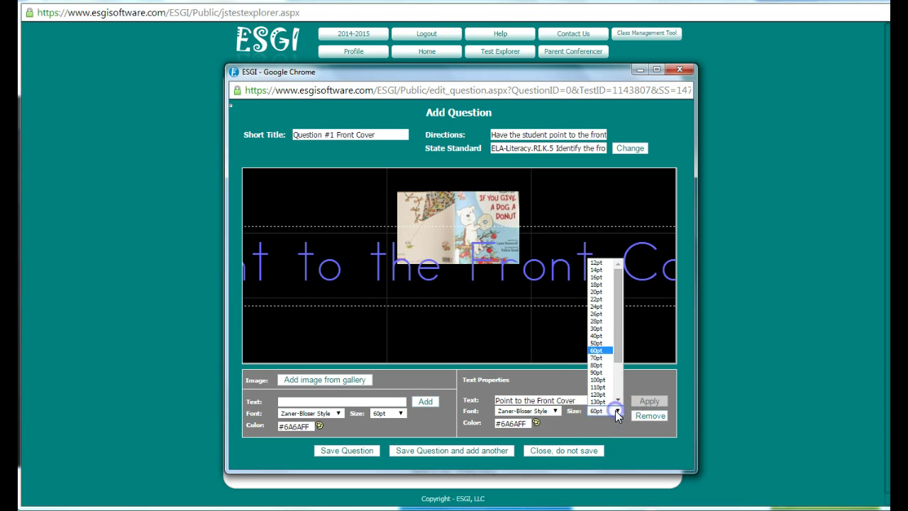
left_click(606, 321)
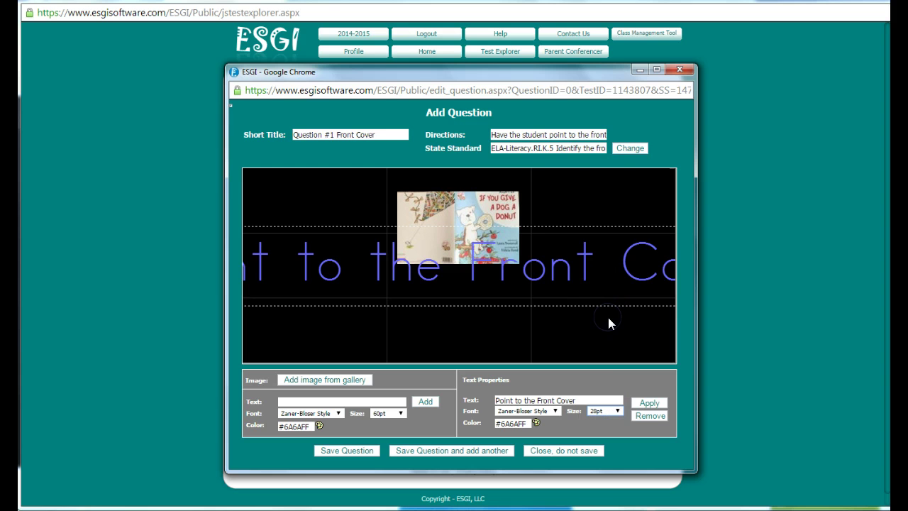
left_click(649, 402)
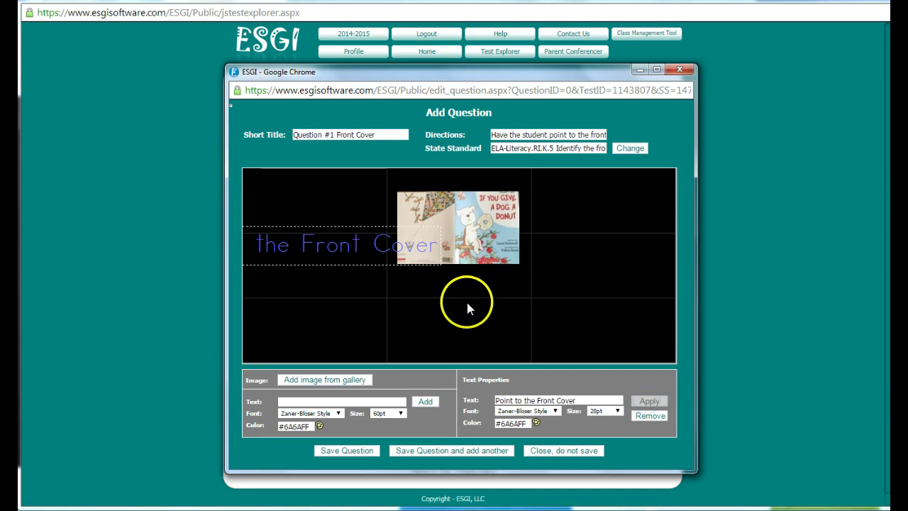
left_click_drag(375, 263, 504, 318)
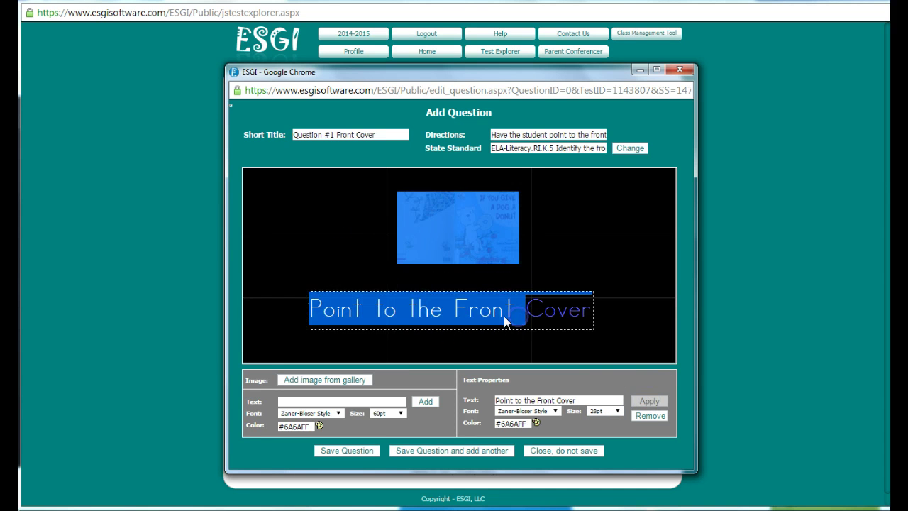
left_click_drag(448, 307, 471, 330)
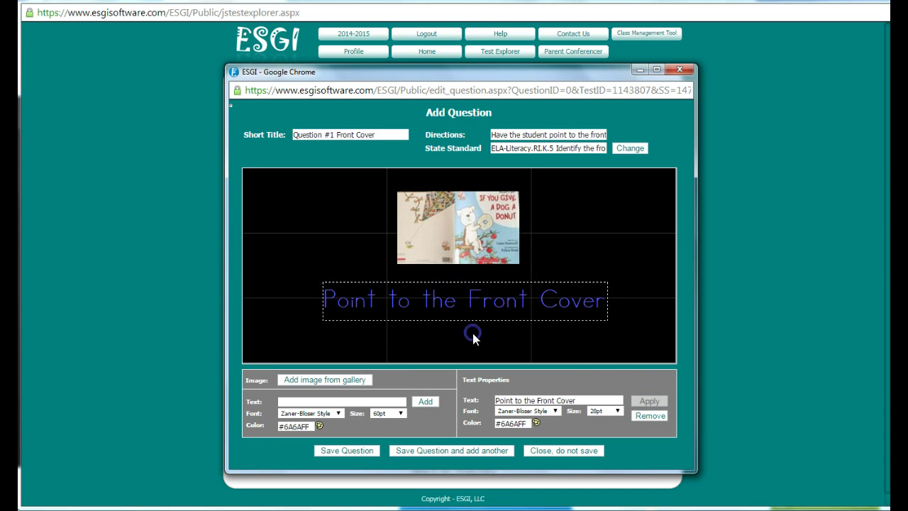
left_click(464, 316)
left_click(653, 401)
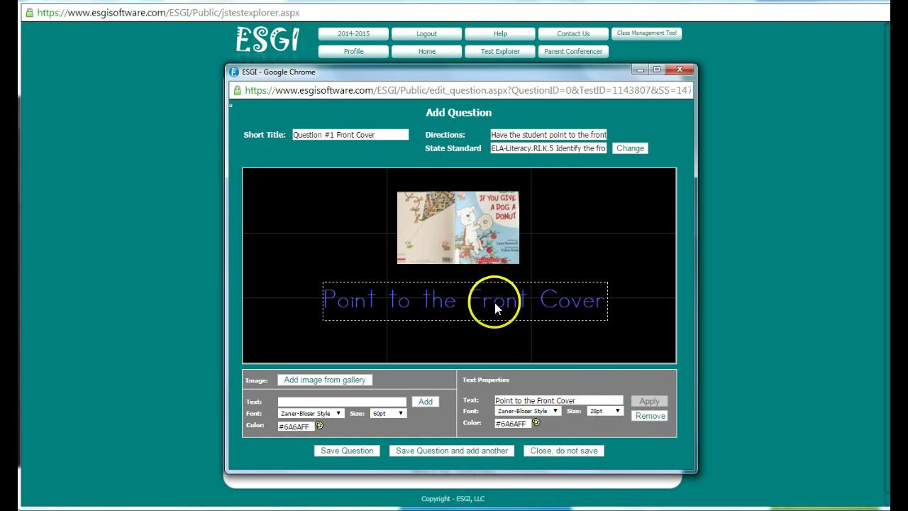
- Try the ABC Math font on the "Point to the Front Cover" text
left_click(558, 411)
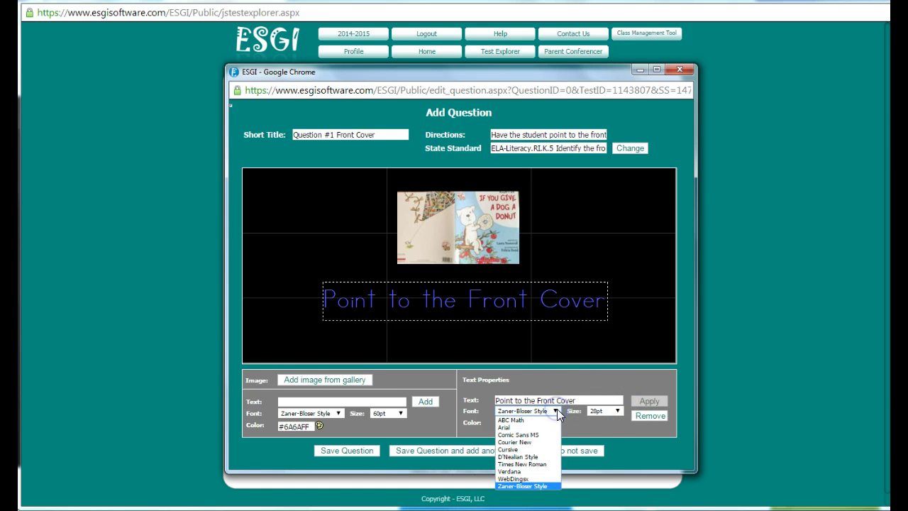
left_click(551, 419)
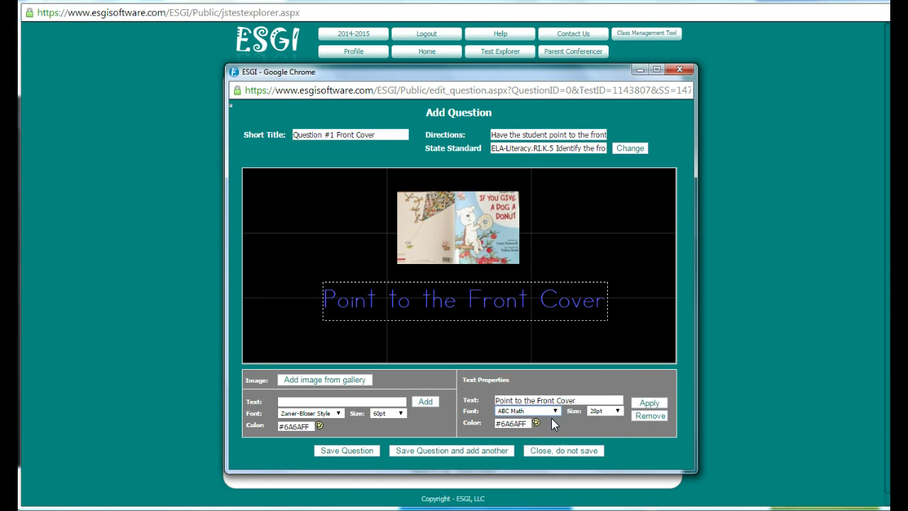
left_click(643, 401)
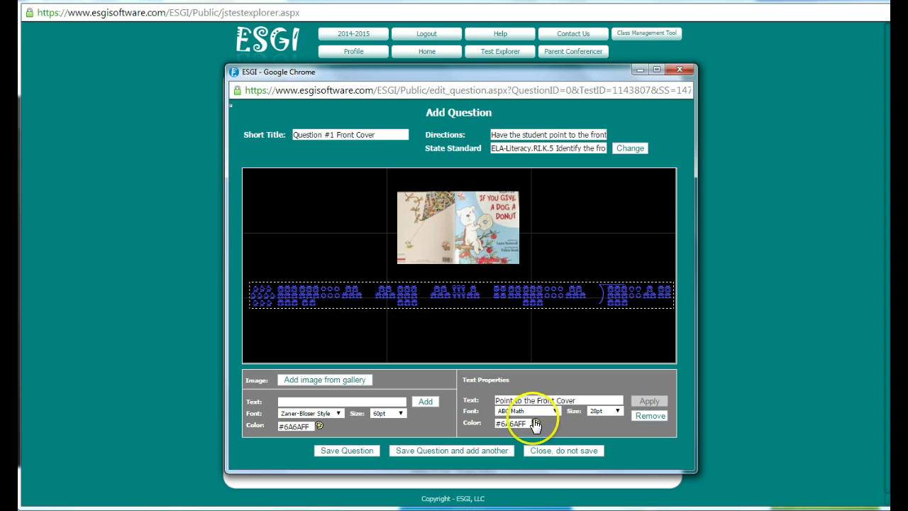
- Apply the Comic Sans MS font to the text and center it again below the book image
left_click(557, 412)
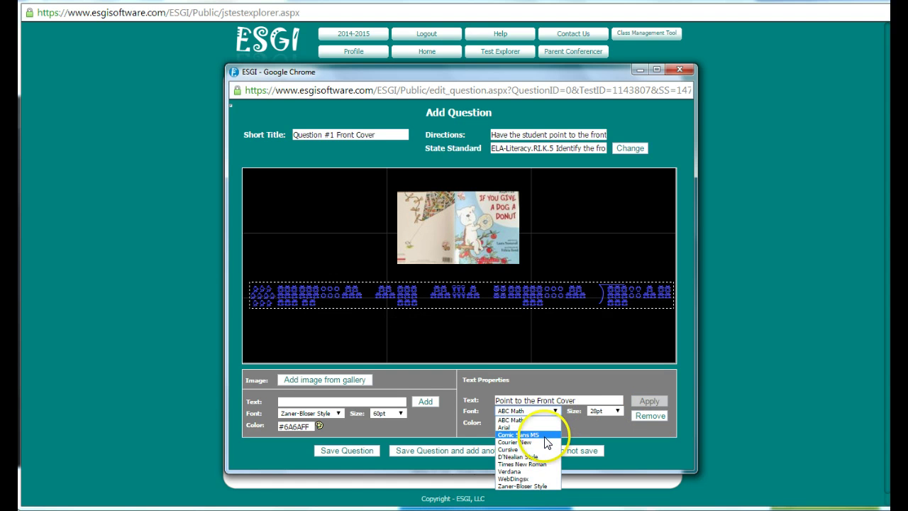
left_click(545, 435)
left_click(642, 405)
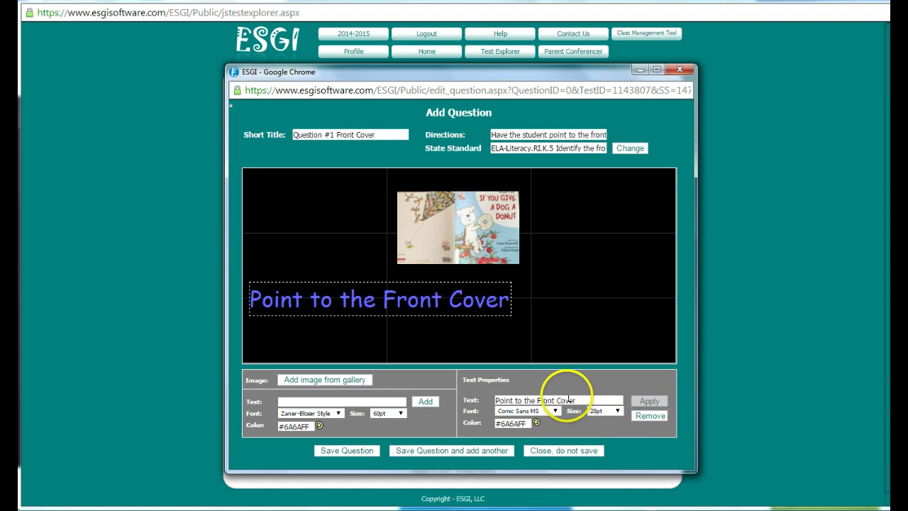
left_click_drag(350, 298, 438, 302)
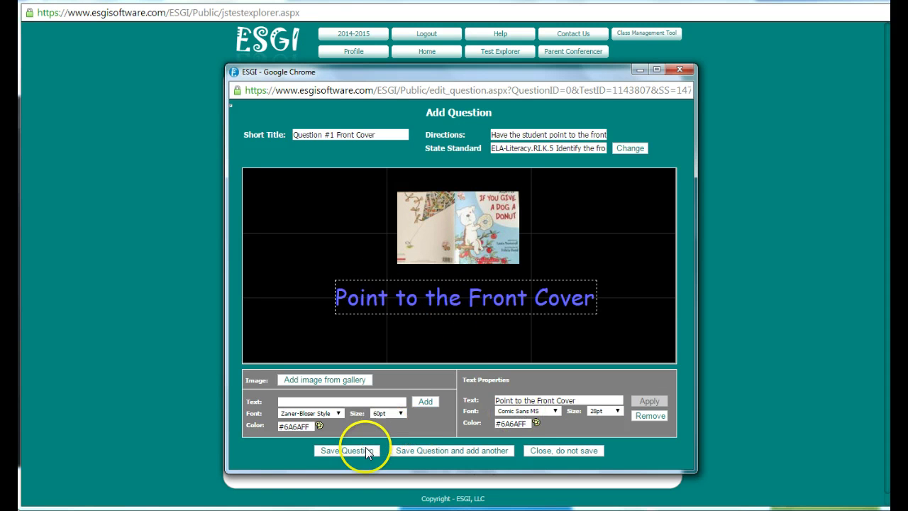
- Save the front cover question and start another one with the short title "Question #2 Back Cover"
left_click(426, 452)
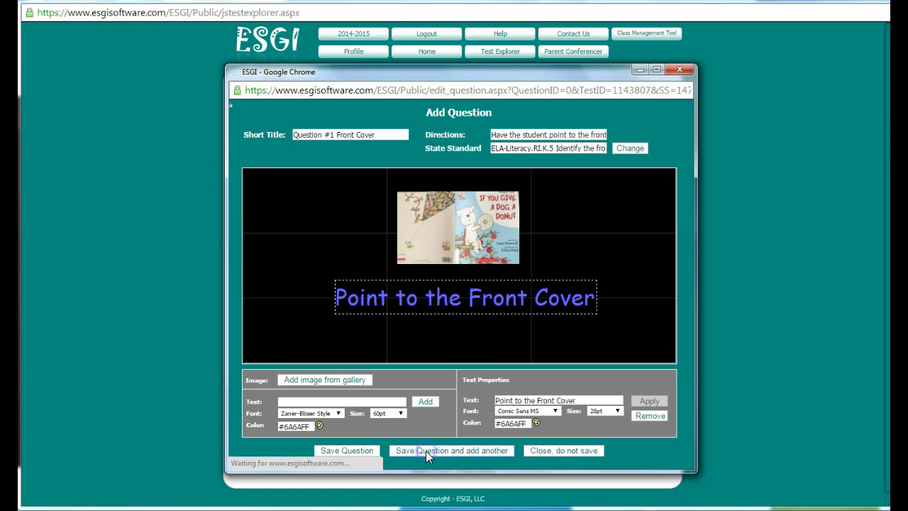
left_click(359, 450)
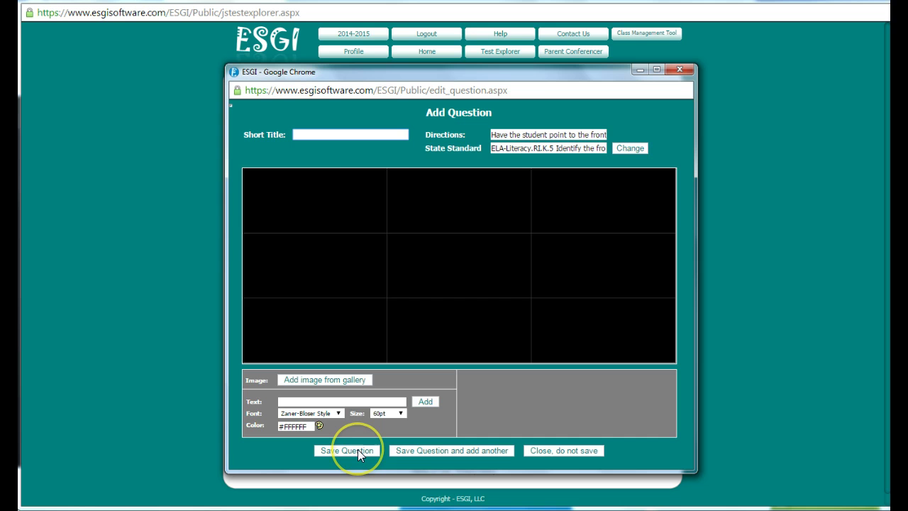
left_click(338, 134)
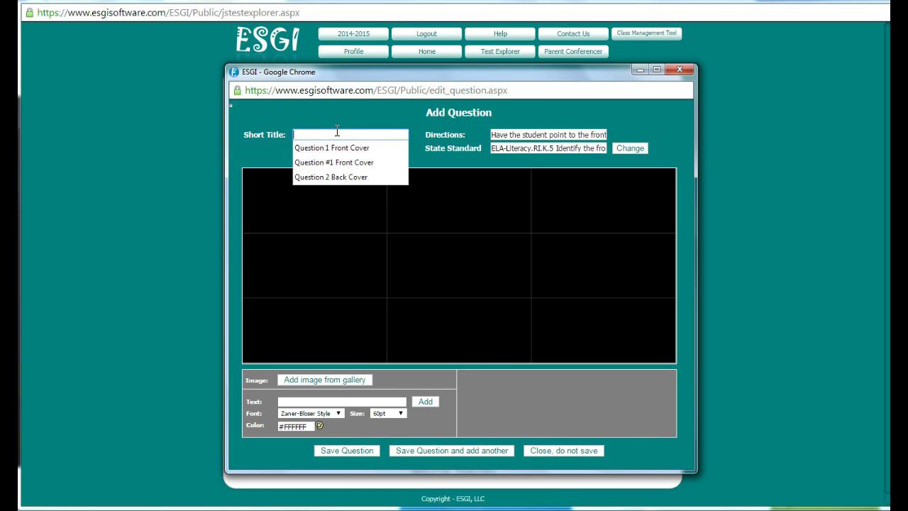
type("Quetsion")
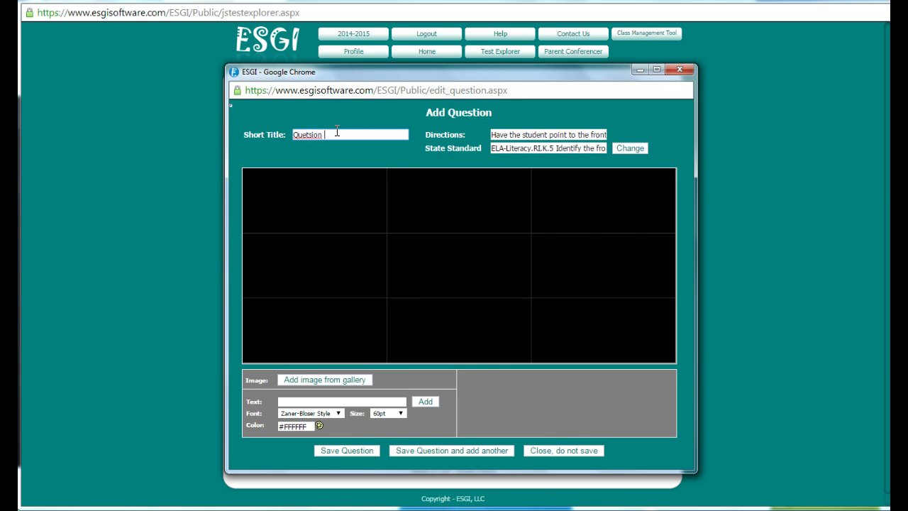
type(" #2")
key("BackSpace")
key("BackSpace")
key("BackSpace")
key("BackSpace")
key("BackSpace")
key("BackSpace")
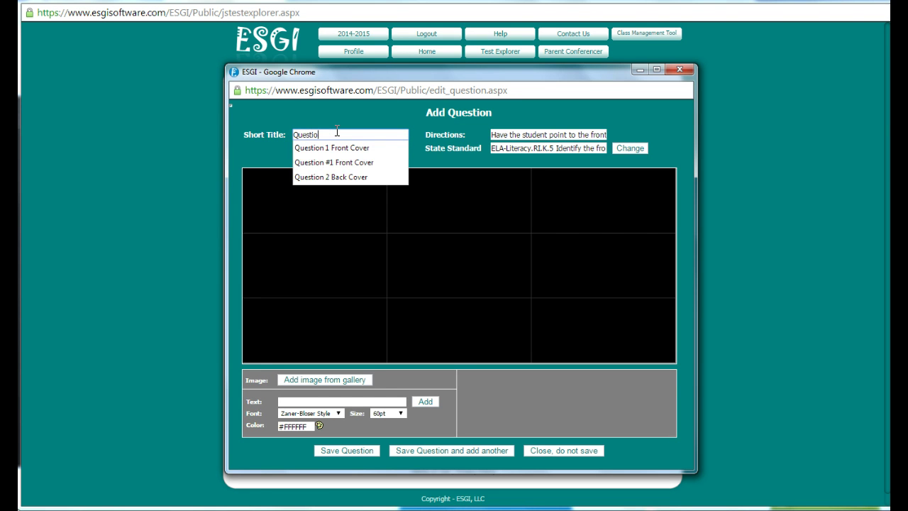
type("stion #2")
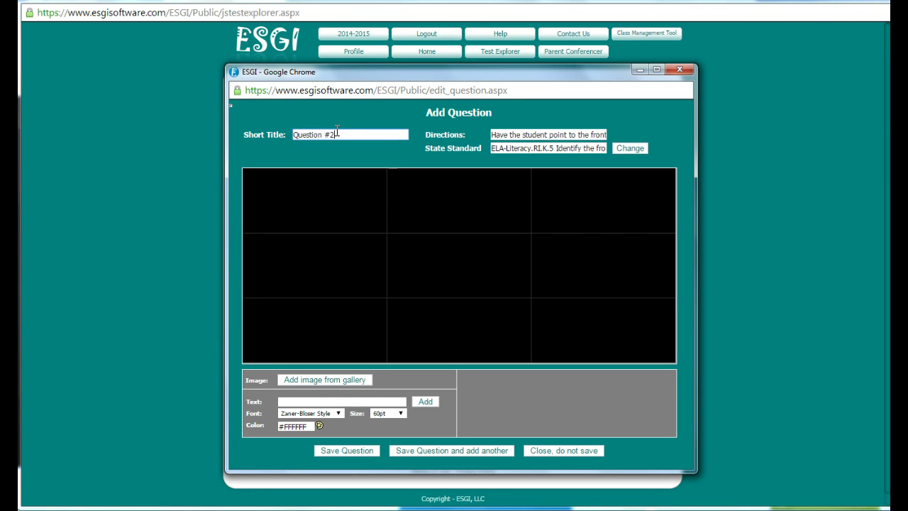
type(" Back Cover")
- Insert the same two-cover book image from the gallery into the back cover question and place it in the upper middle
left_click(313, 379)
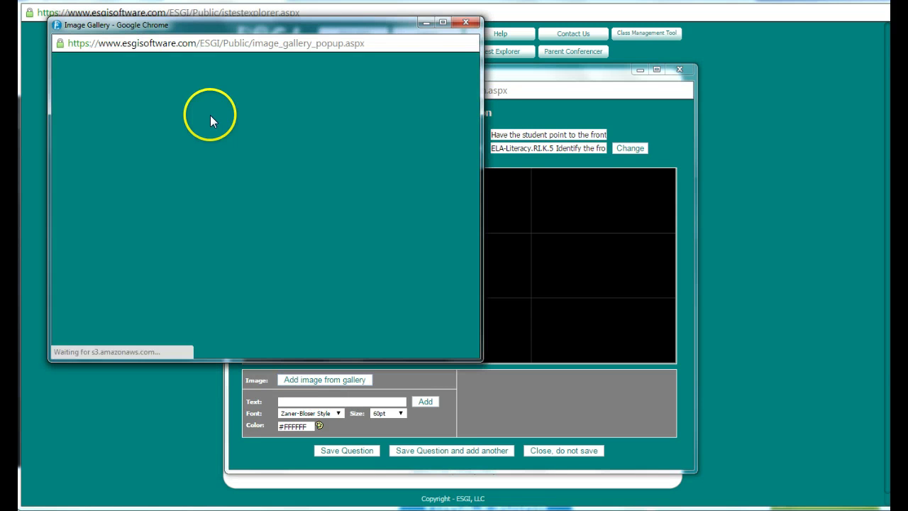
left_click(239, 157)
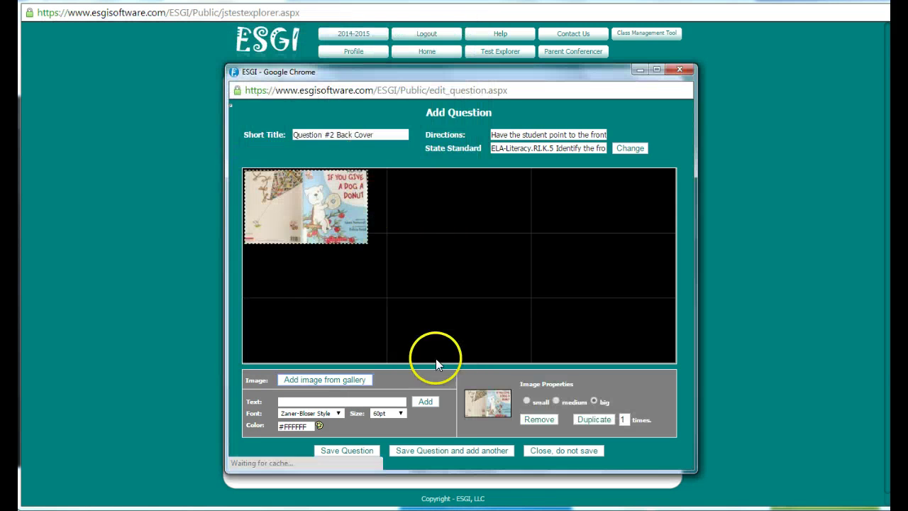
left_click_drag(285, 210, 438, 232)
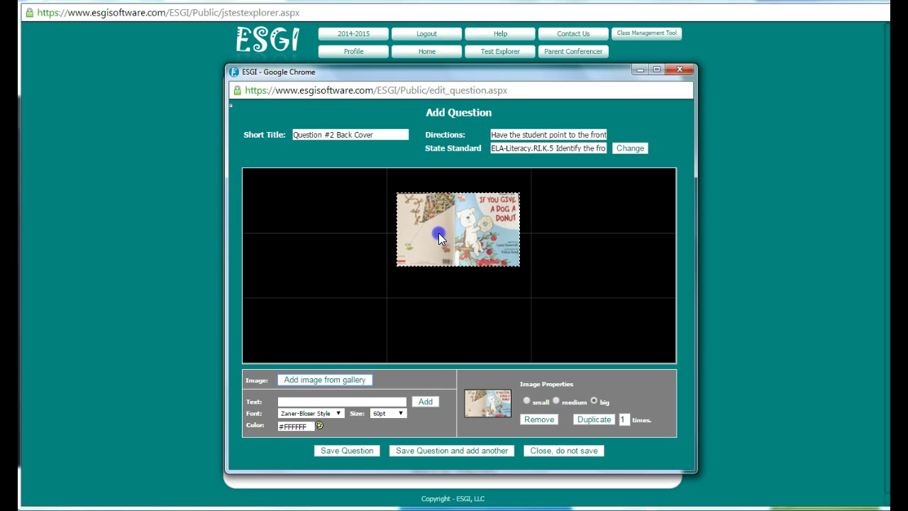
- Enter the question text "Have the student point to the back cover" with the Comic Sans MS font at 26pt
left_click(331, 401)
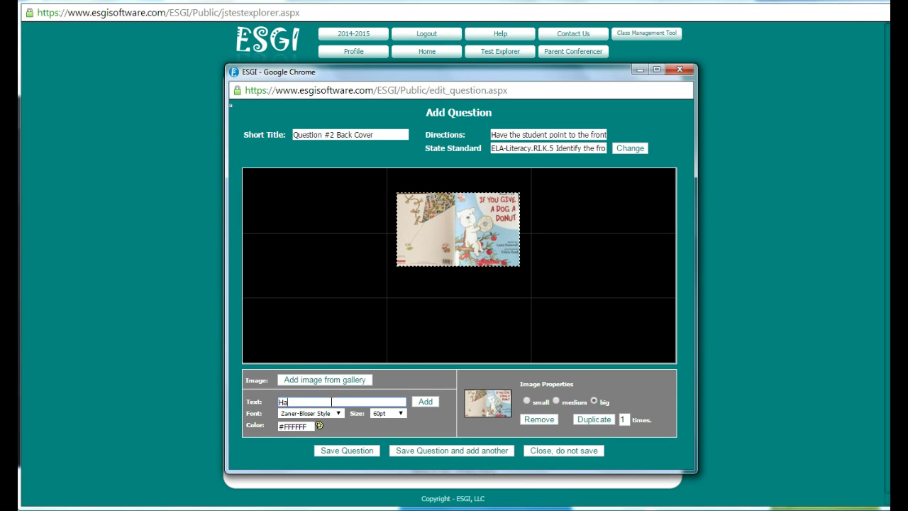
type("Have the student point to th")
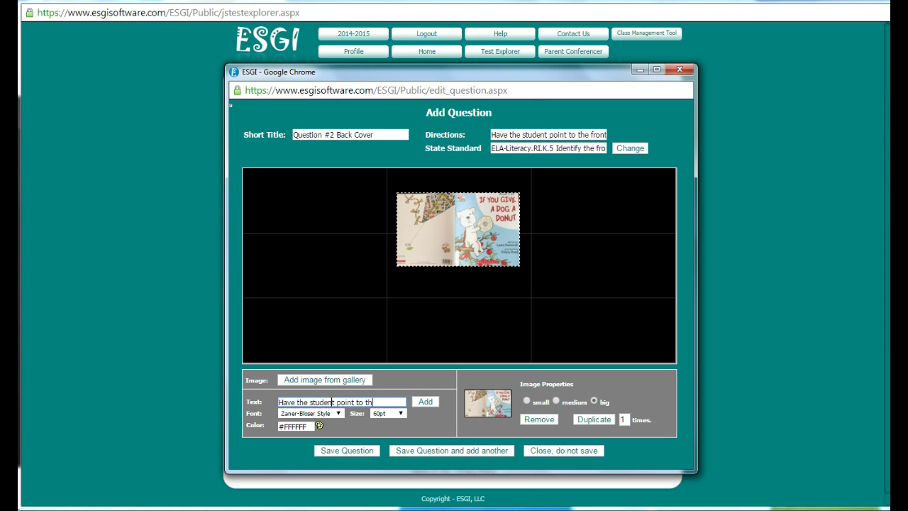
type("e back cover")
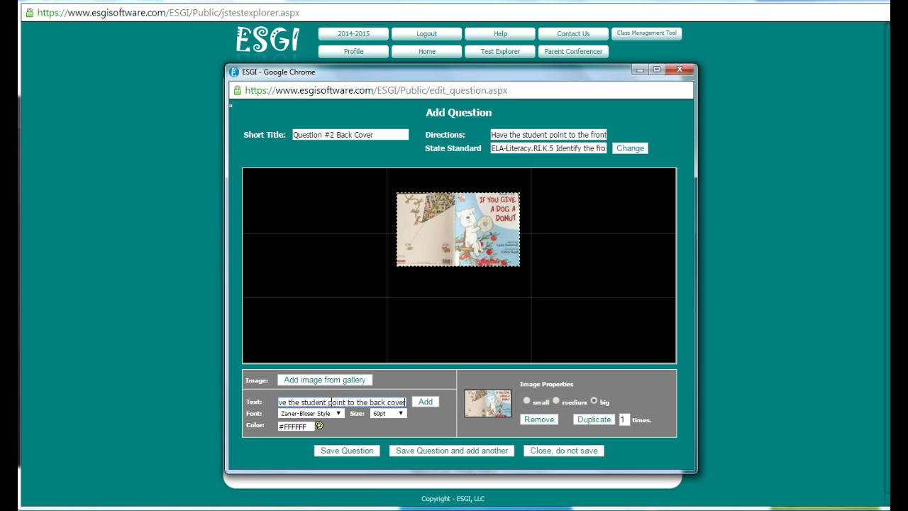
left_click(334, 414)
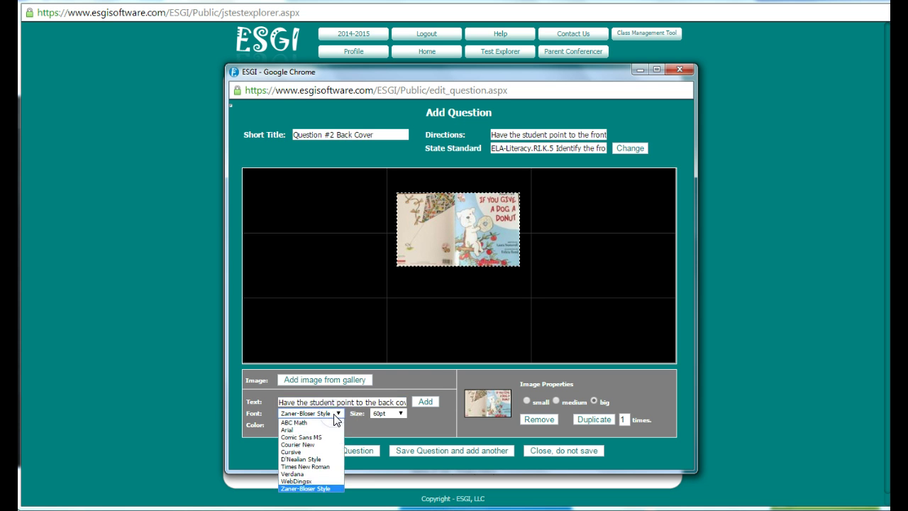
left_click(327, 438)
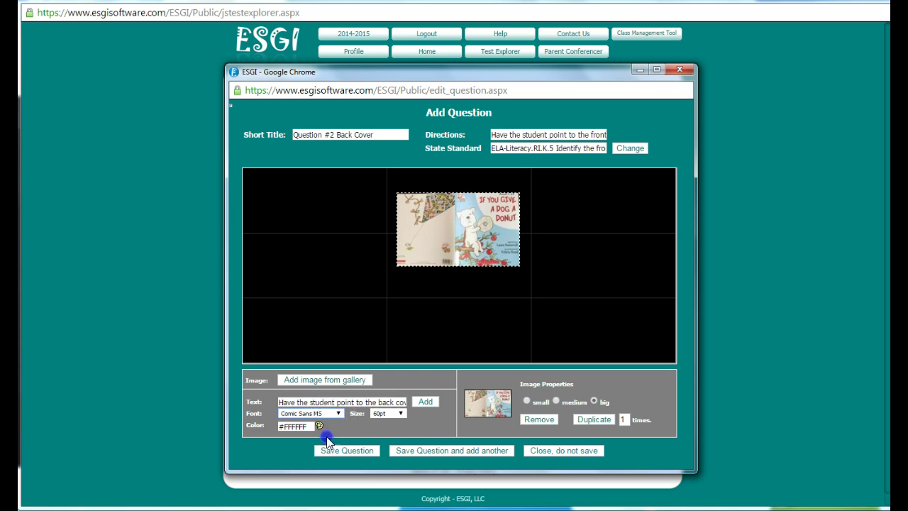
left_click(398, 413)
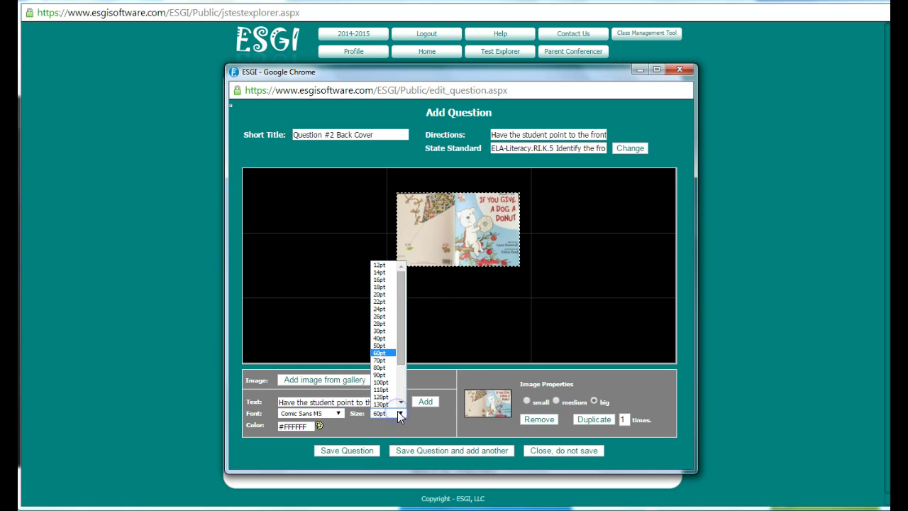
left_click(391, 316)
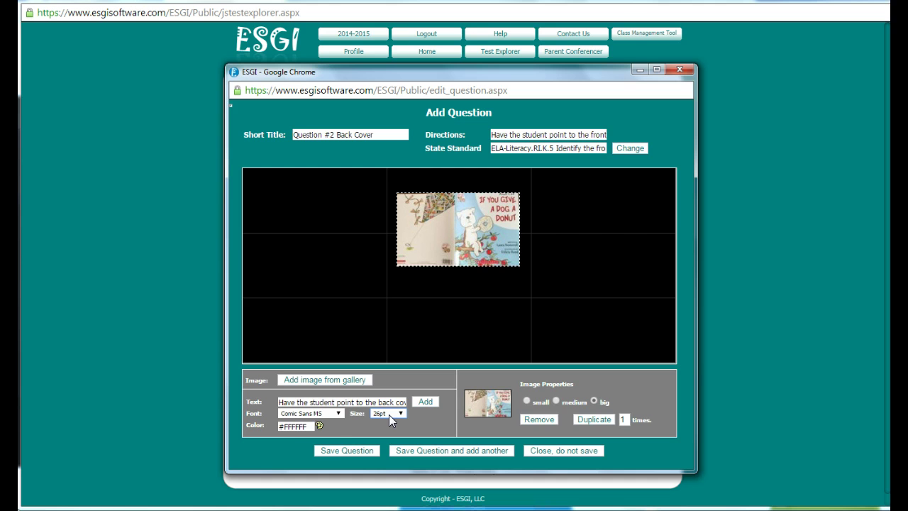
- Add the text in orange #FF800D, centered below the book image, and save the back cover question
left_click(320, 427)
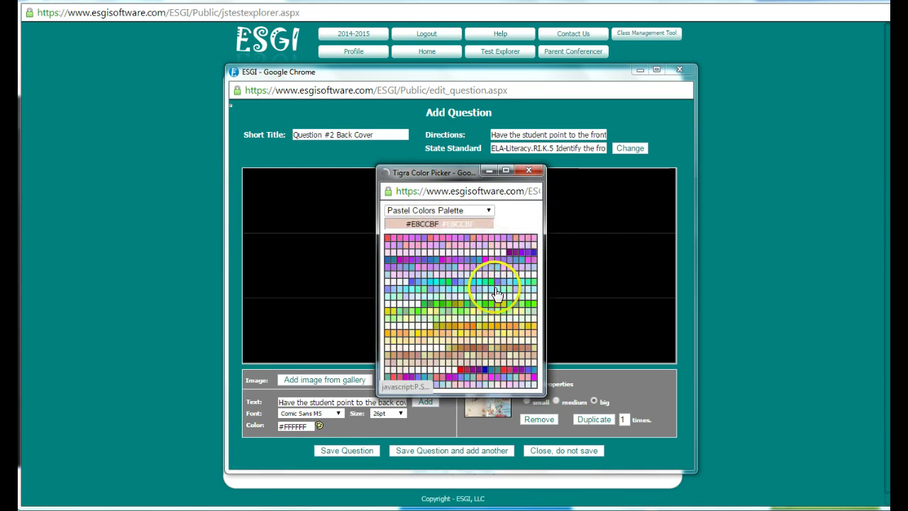
left_click(471, 328)
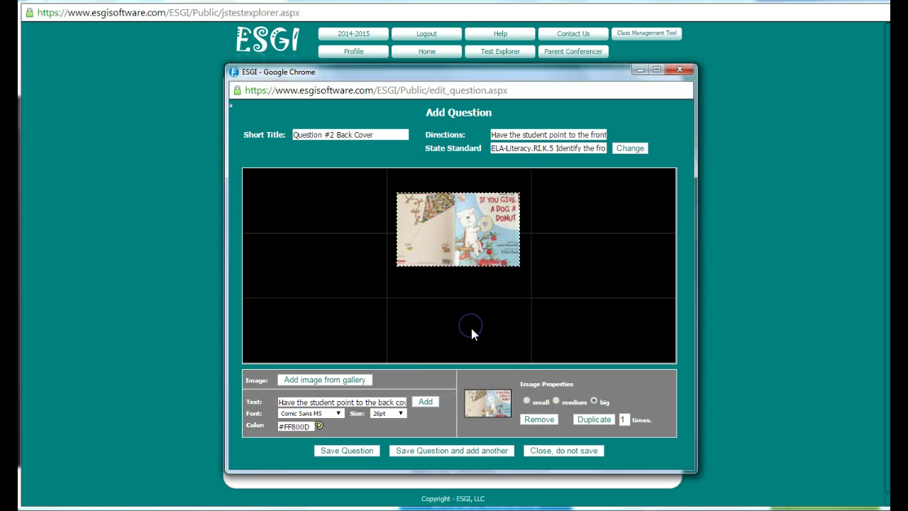
left_click(425, 402)
left_click_drag(331, 203, 402, 300)
left_click(424, 345)
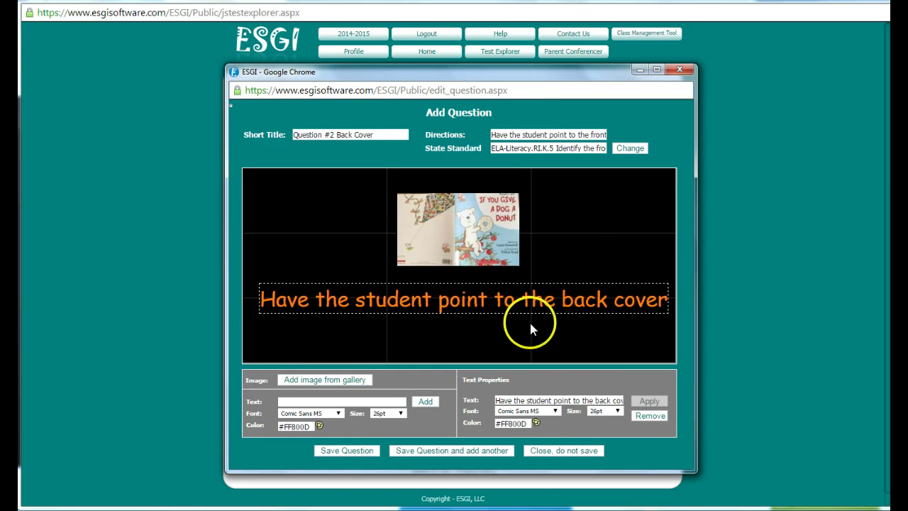
left_click(345, 450)
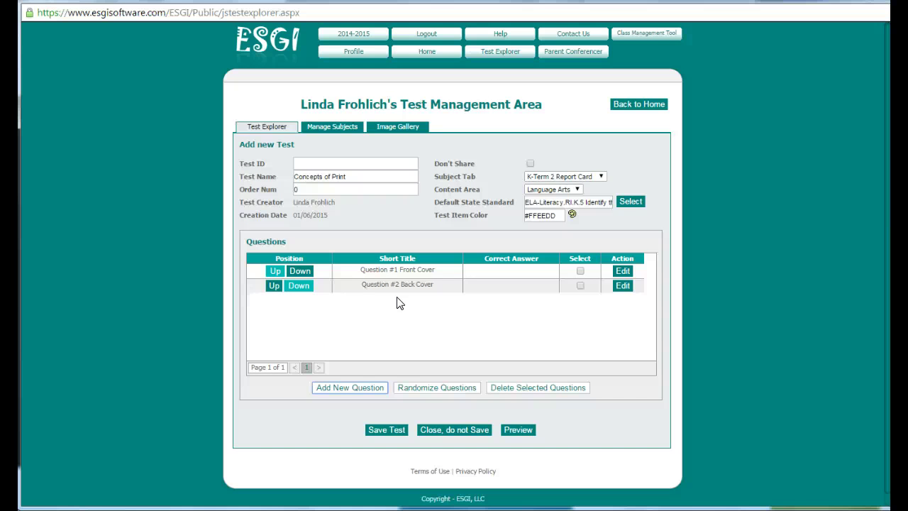
- Move the front cover question below the back cover question and randomize the question order
left_click(270, 267)
left_click(296, 271)
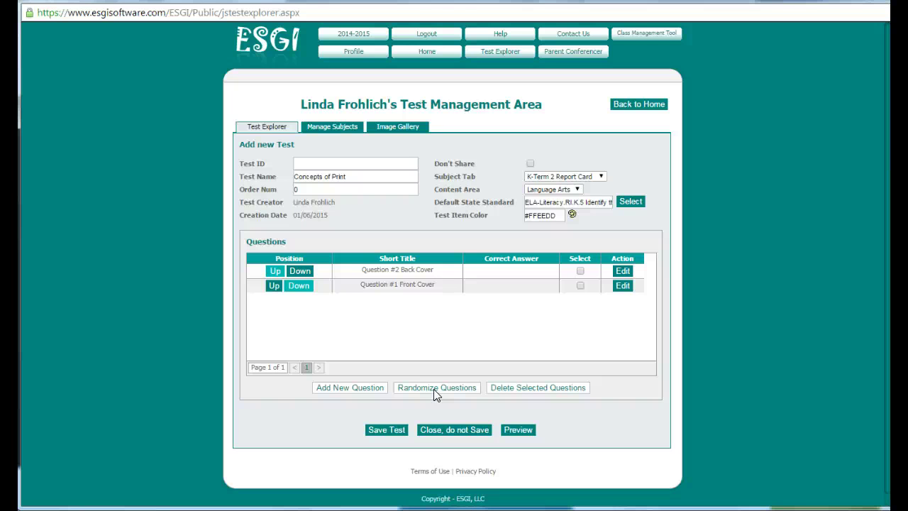
left_click(435, 389)
- Preview both questions of the Concepts of Print test, then save the test and return to the test lists
left_click(518, 427)
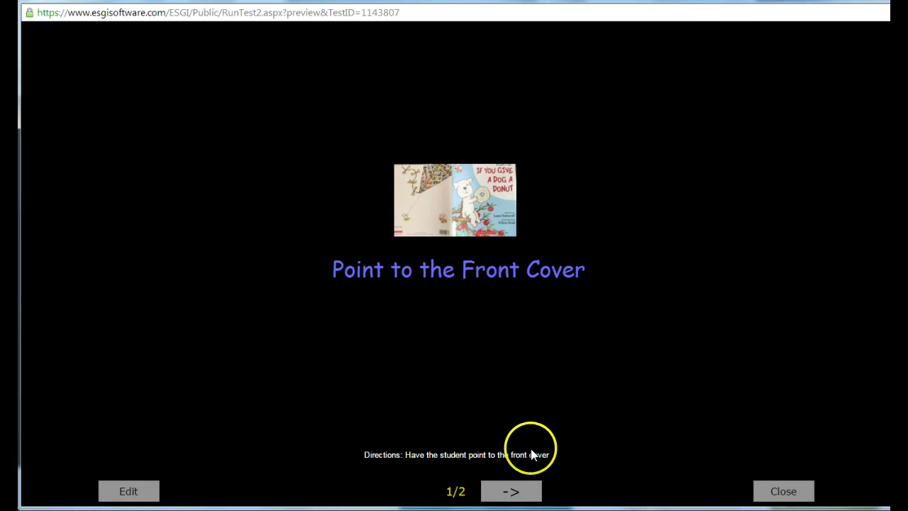
left_click(523, 492)
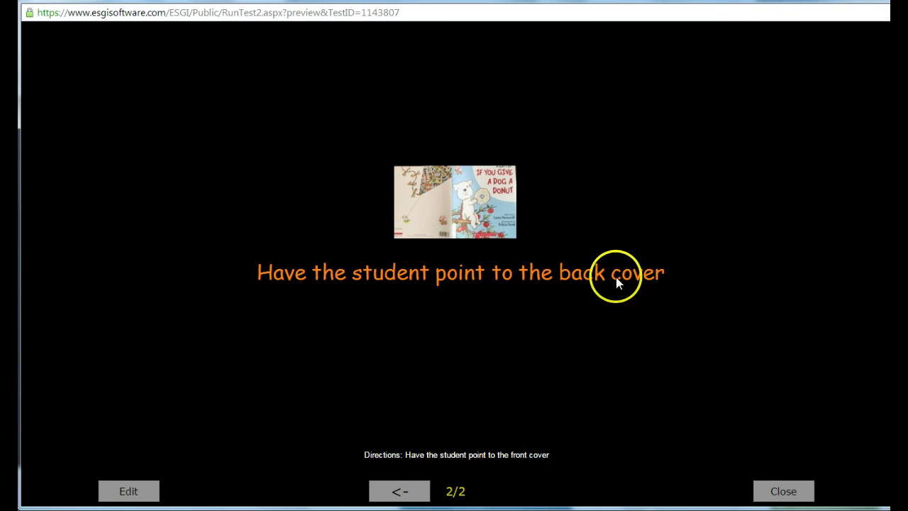
left_click(802, 494)
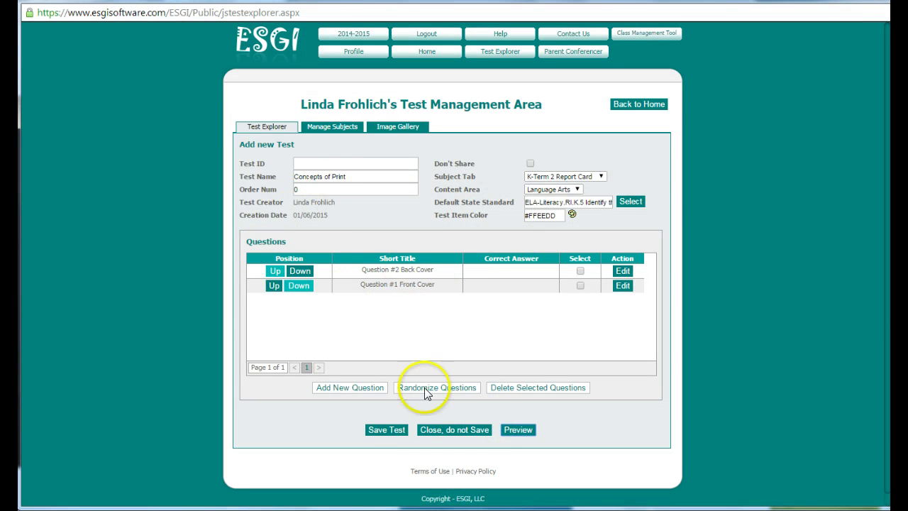
left_click(388, 430)
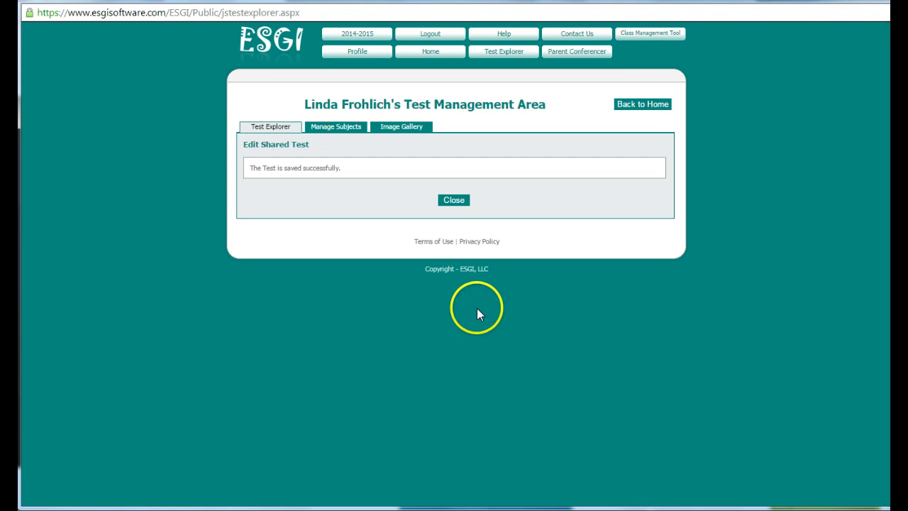
left_click(453, 200)
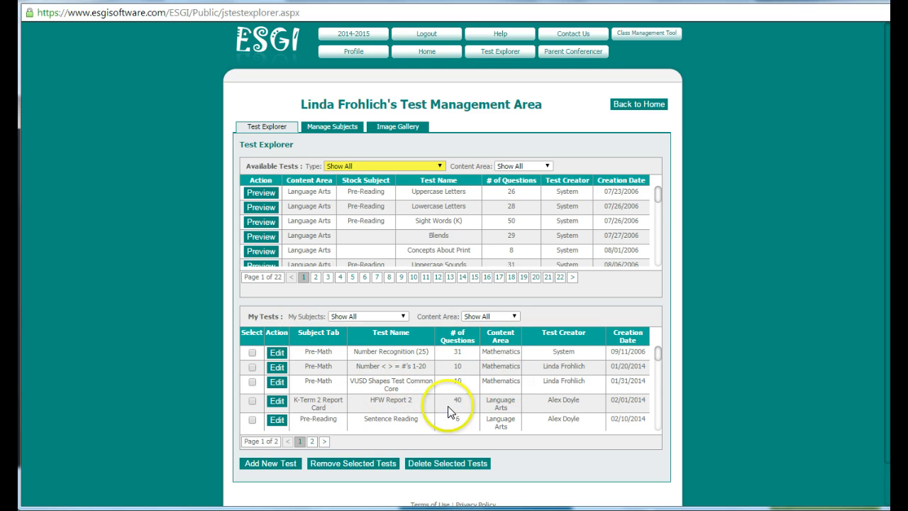
- Filter the available tests to Tests I Created and find the Concepts of Print test in the list
left_click(328, 163)
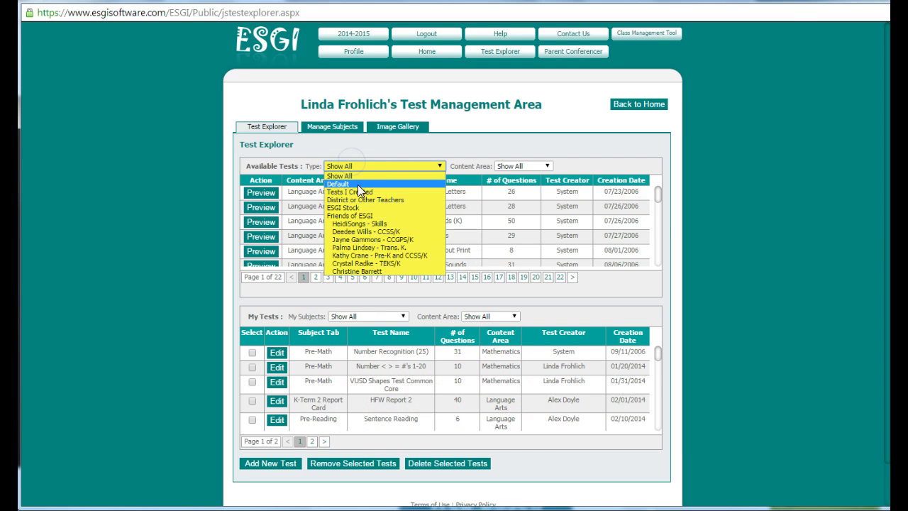
left_click(355, 179)
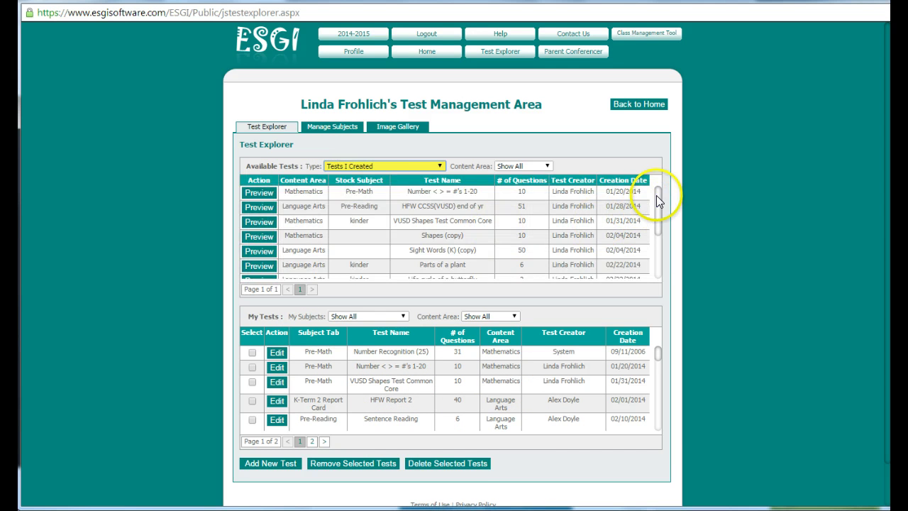
left_click_drag(657, 196, 658, 259)
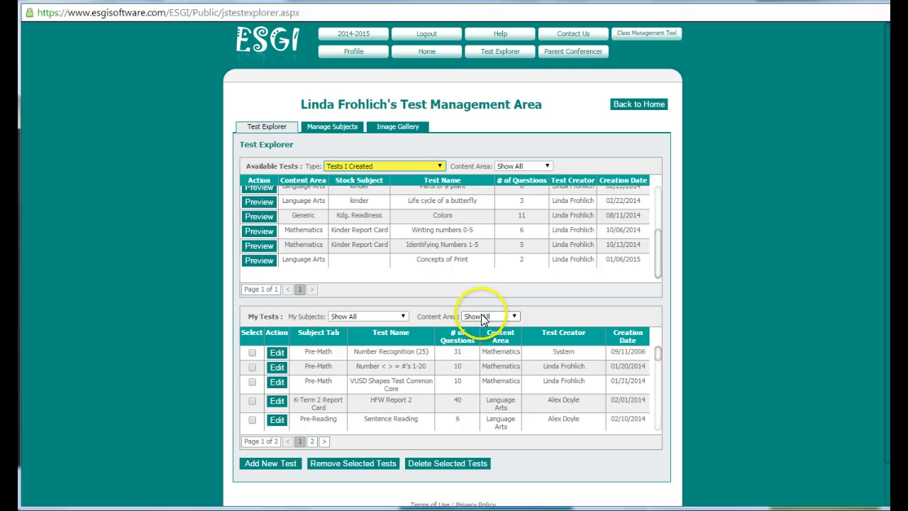
- Review the subject tabs and their preview, including K-Term 2 Report Card, and open the image gallery
left_click(333, 126)
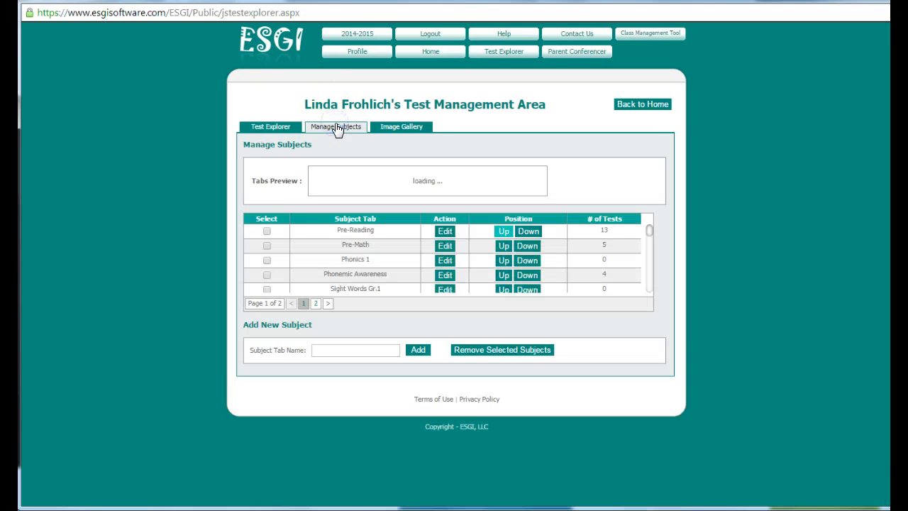
scroll(362, 242, "down", 2)
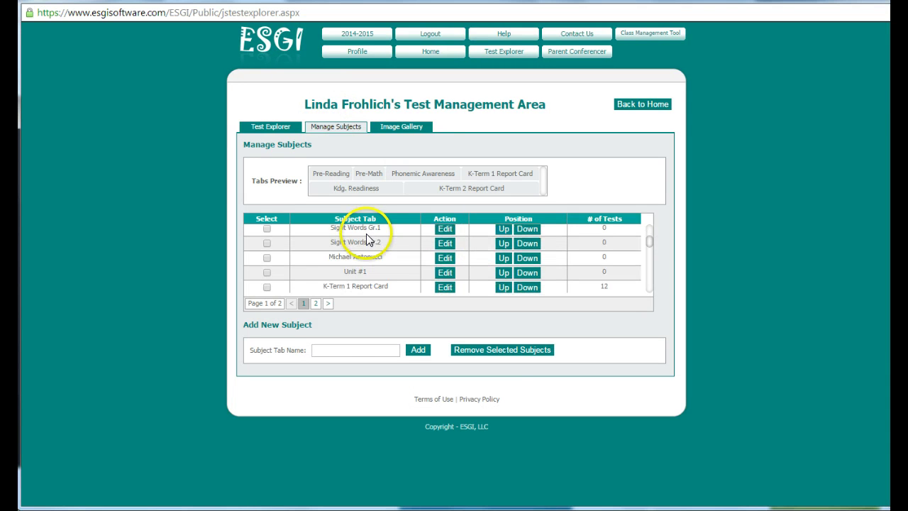
scroll(379, 268, "up", 2)
scroll(376, 273, "down", 2)
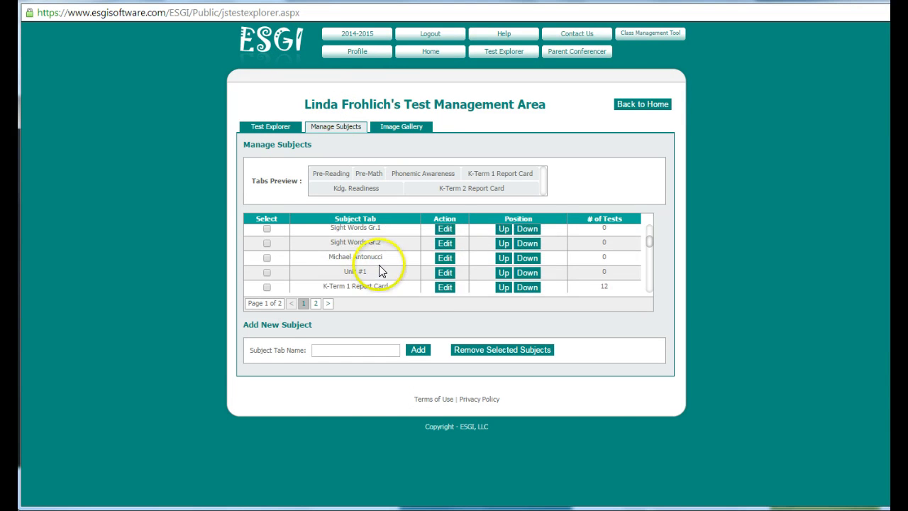
scroll(380, 266, "up", 2)
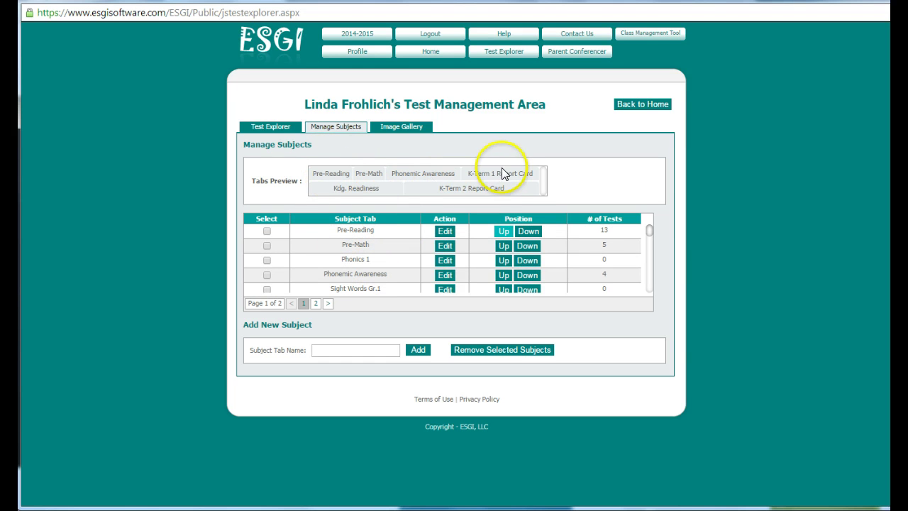
left_click_drag(482, 188, 397, 186)
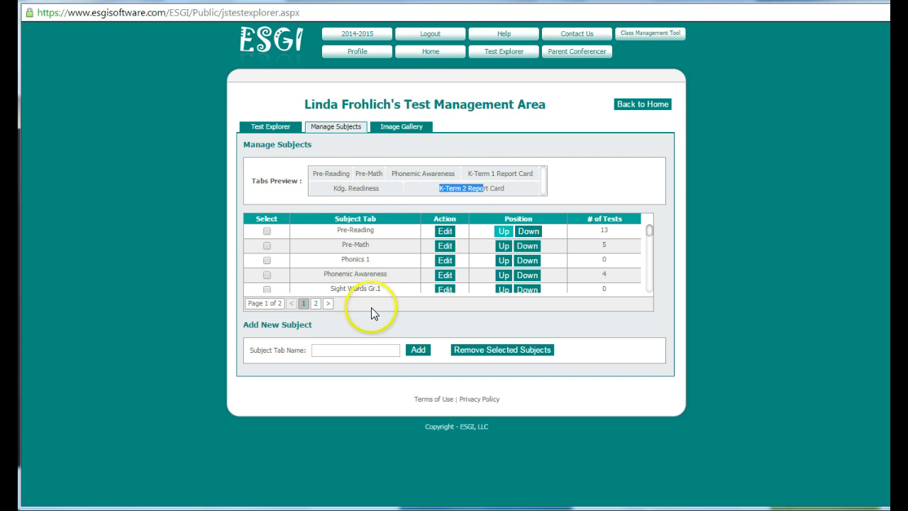
left_click(402, 130)
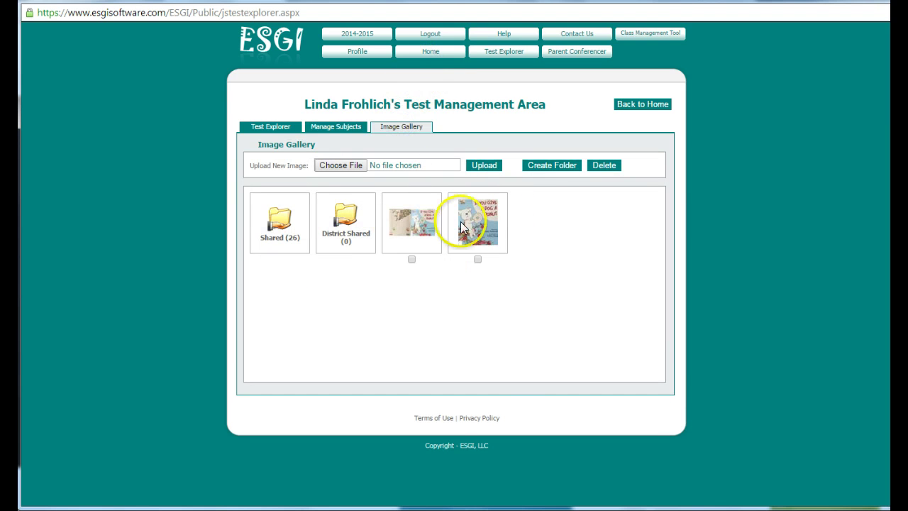